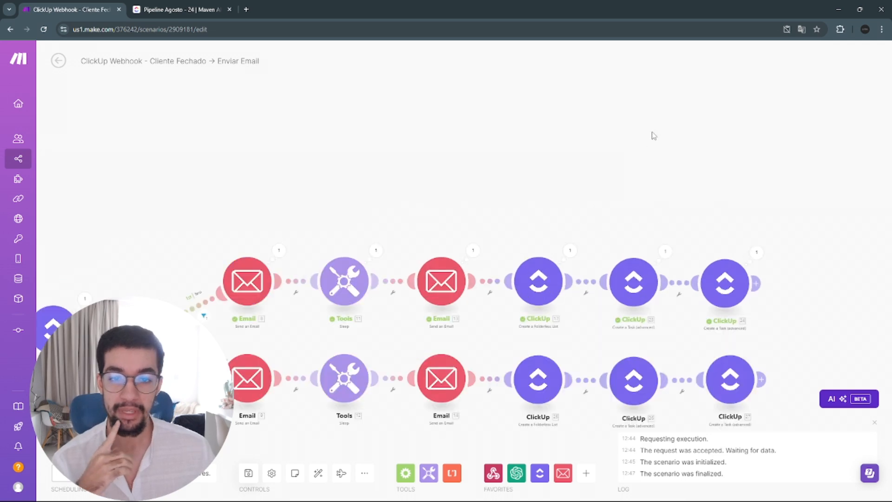
- Open the Webhooks module's output from the last run and examine the payload's fields
drag(601, 183, 736, 153)
scroll(708, 156, down, 1)
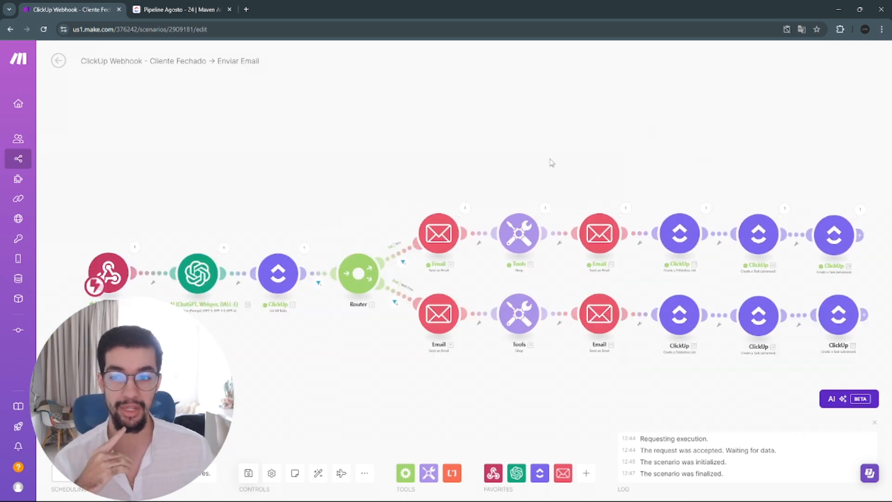
click(135, 247)
click(178, 285)
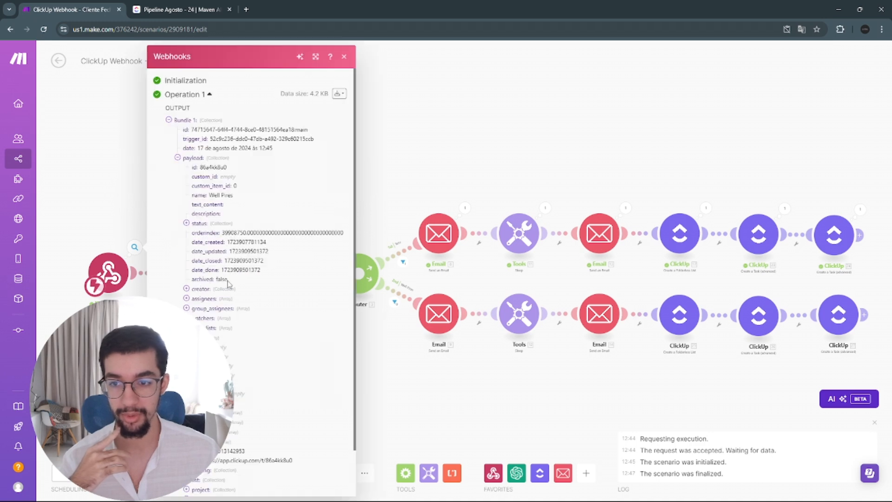
scroll(230, 278, down, 3)
scroll(242, 227, up, 3)
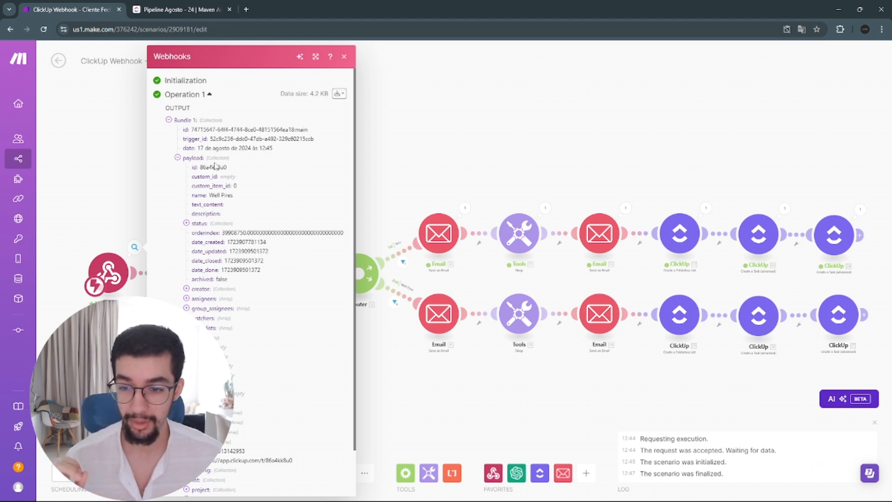
scroll(230, 208, down, 2)
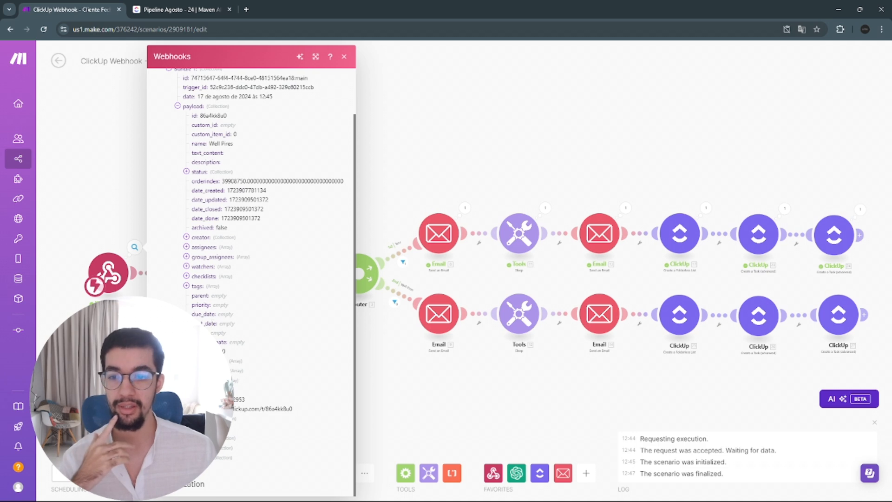
scroll(251, 278, down, 2)
- Expand the webhook payload's custom_fields array to examine the Descrição and Email entries, and close the output
click(197, 323)
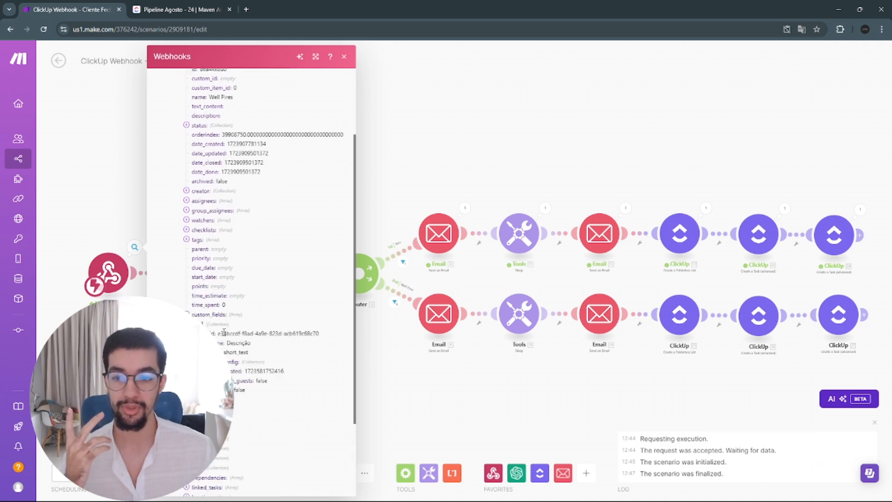
scroll(211, 348, down, 2)
click(211, 317)
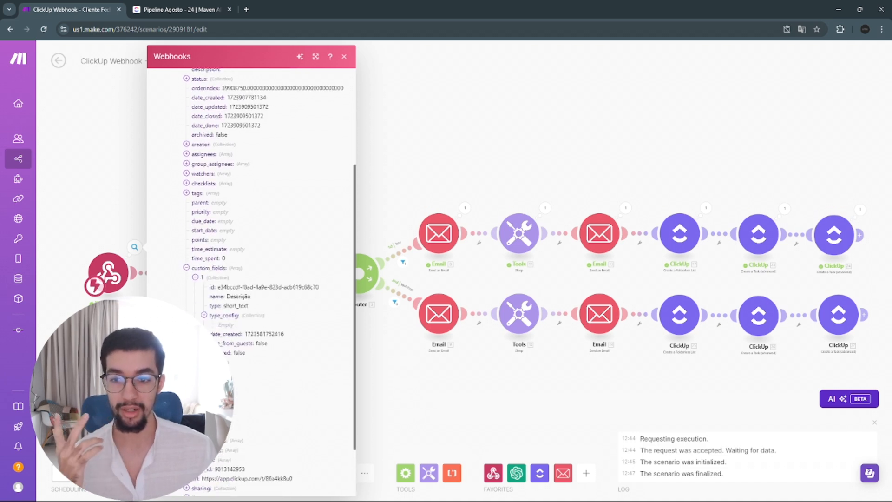
click(214, 362)
scroll(237, 401, down, 1)
scroll(238, 404, down, 1)
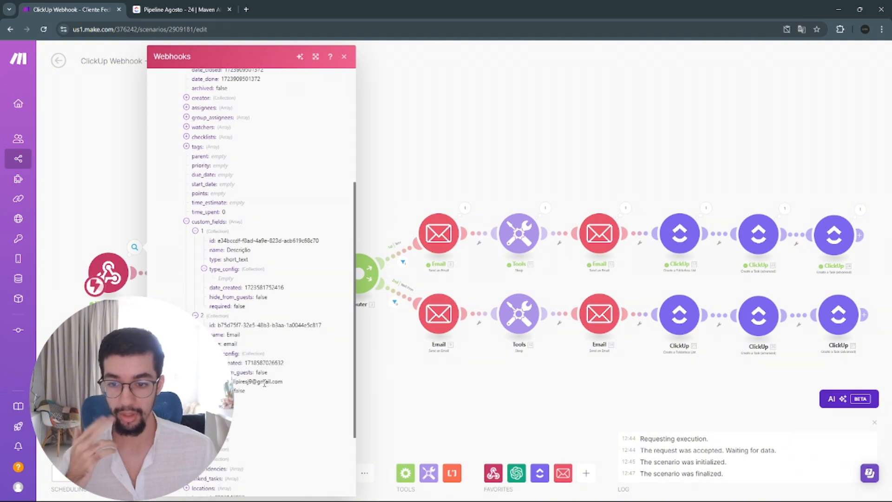
click(420, 160)
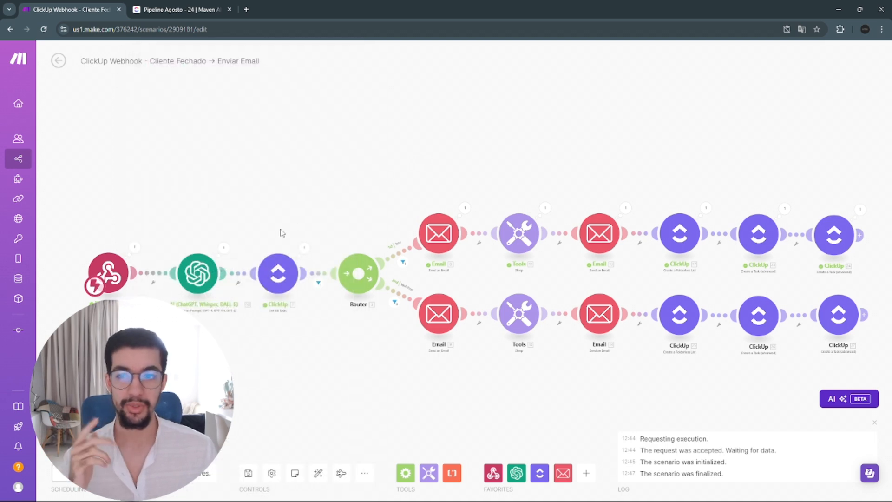
- Review the OpenAI module's run output and its message prompt for extracting the first name, leaving the settings as they are
click(224, 248)
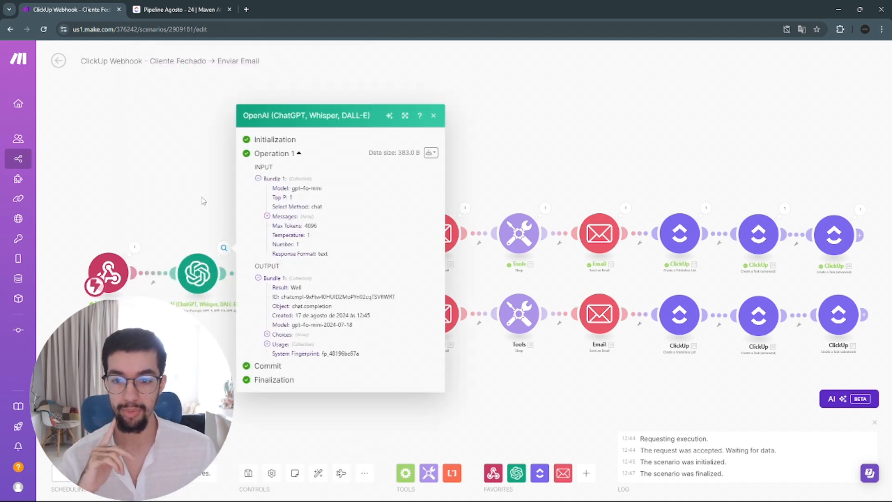
click(204, 201)
scroll(211, 227, up, 2)
drag(210, 229, 288, 212)
click(281, 256)
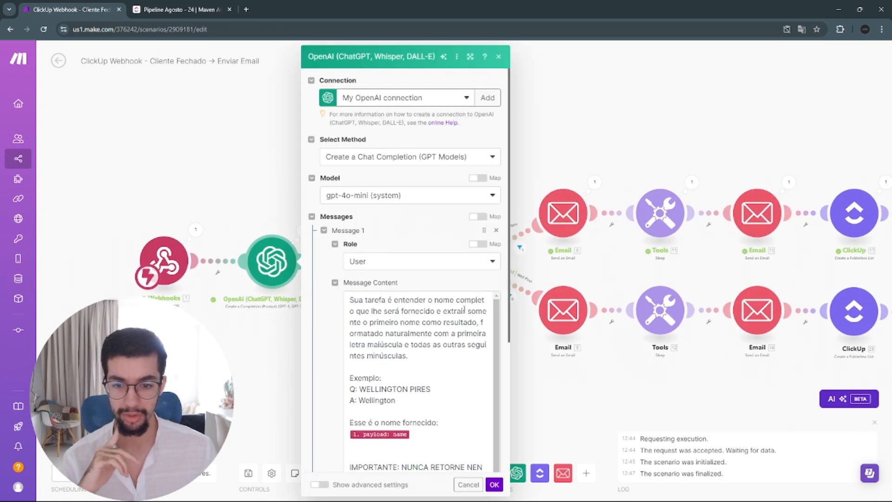
scroll(464, 310, down, 2)
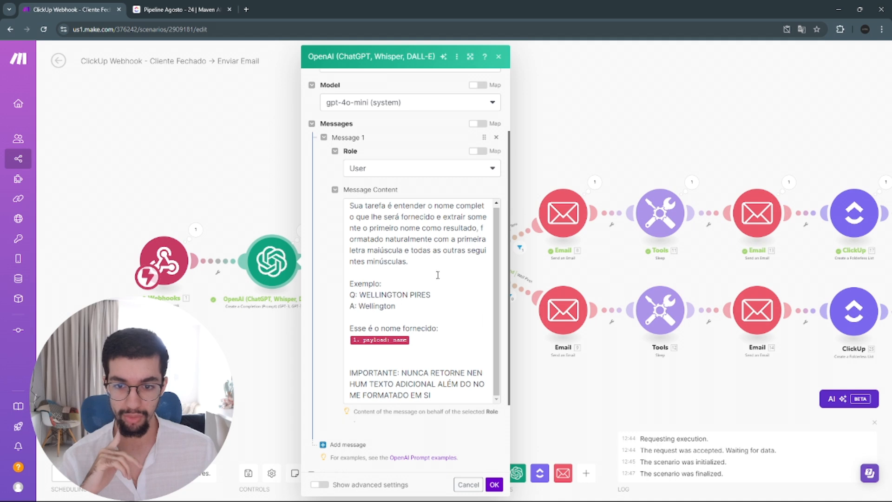
click(253, 146)
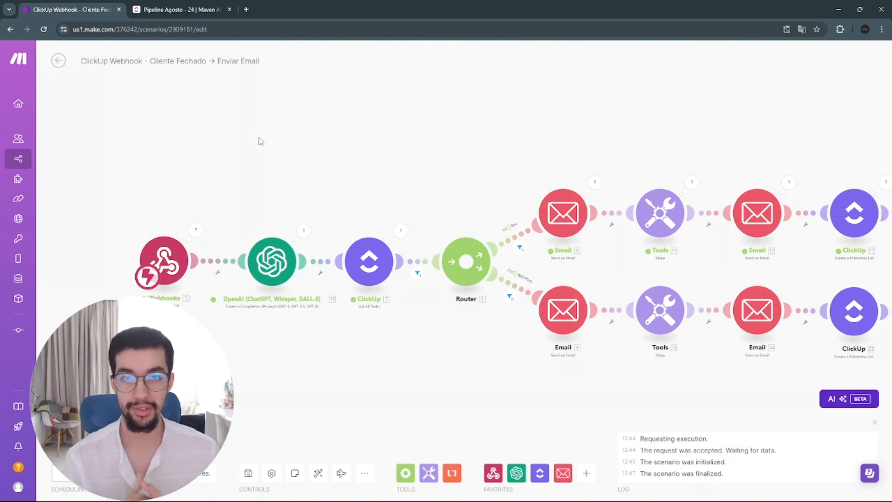
- Look at the closed client's task in ClickUp's Pipeline Agosto - 24 list and return to the Make scenario
key(ctrl+Tab)
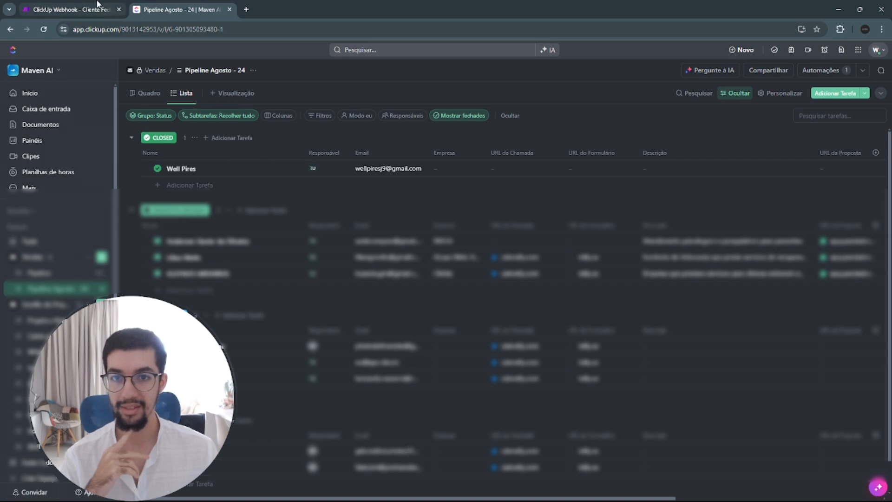
key(ctrl+shift+Tab)
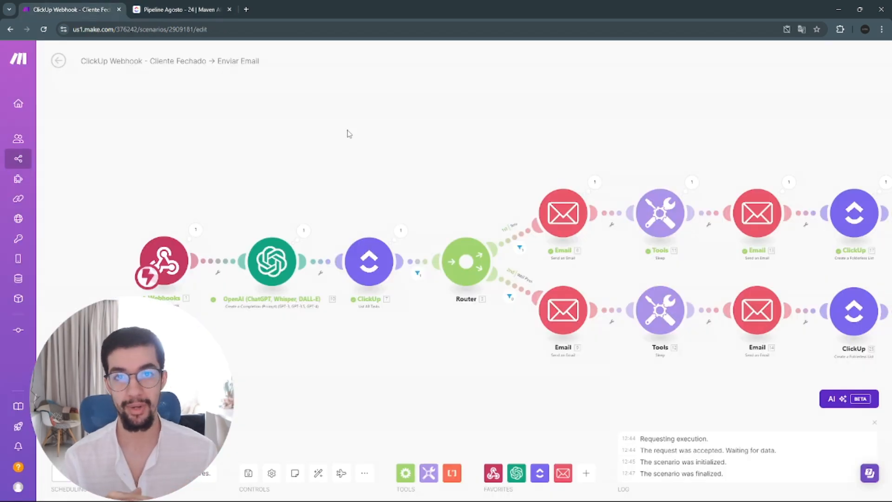
click(228, 5)
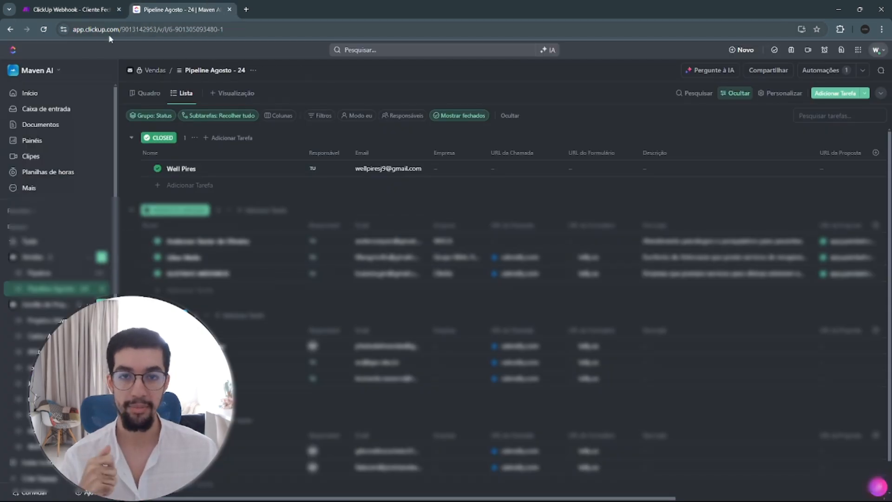
click(86, 14)
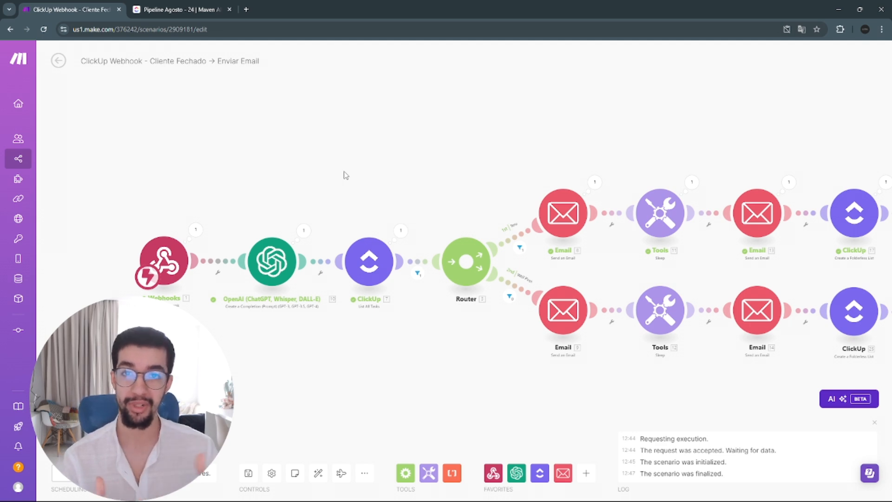
- Examine the scenario's two router routes, including the Email, Sleep and ClickUp modules on the upper one
drag(390, 178, 376, 169)
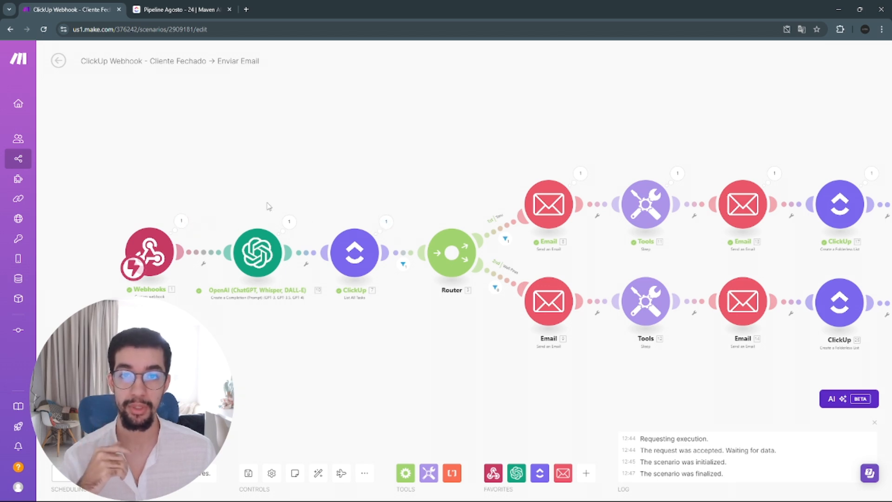
scroll(331, 184, right, 2)
drag(332, 184, 228, 192)
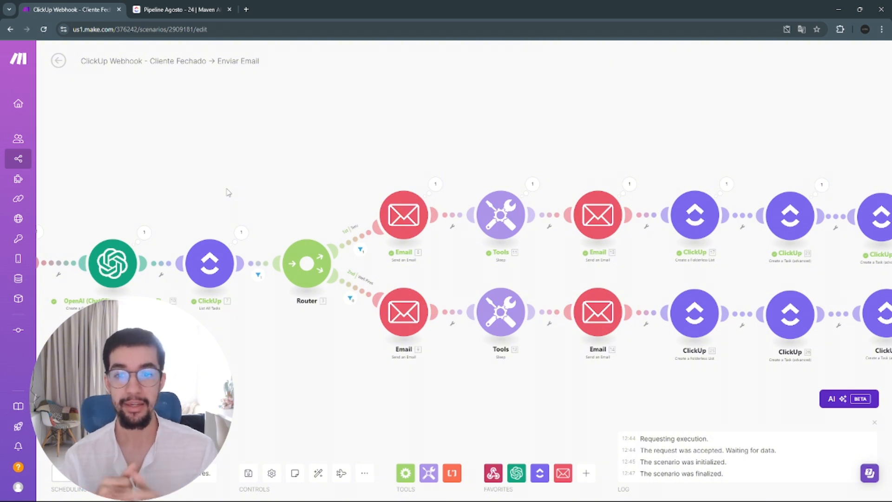
drag(269, 178, 241, 171)
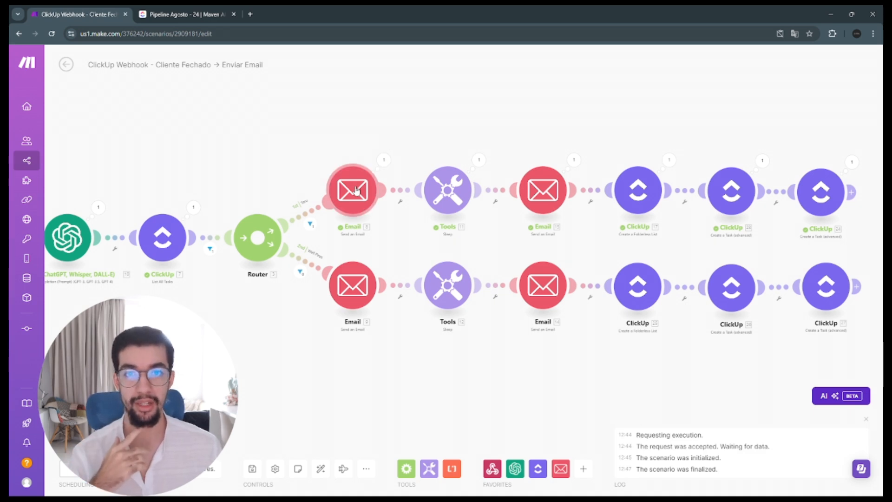
drag(336, 140, 301, 155)
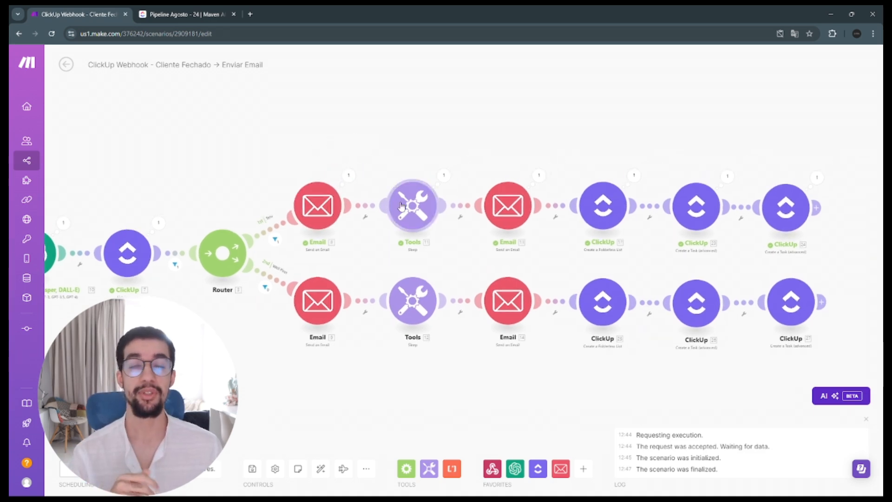
click(402, 205)
click(402, 130)
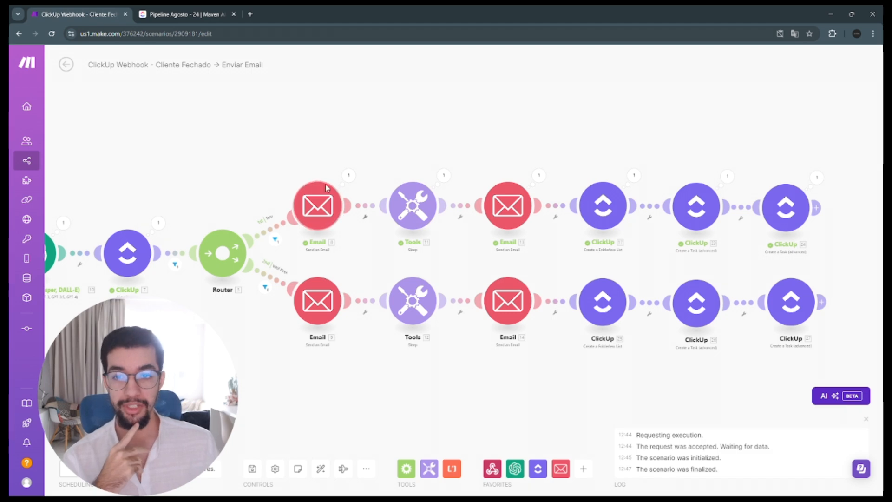
drag(313, 134, 275, 126)
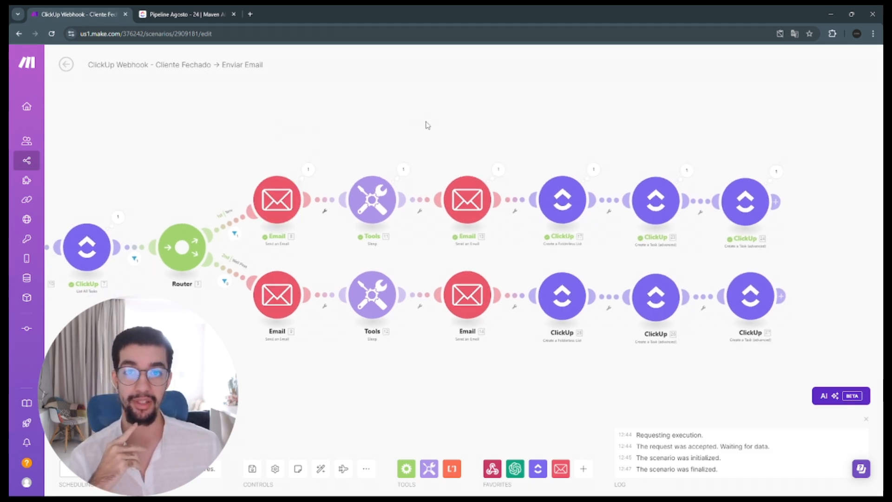
drag(424, 123, 416, 149)
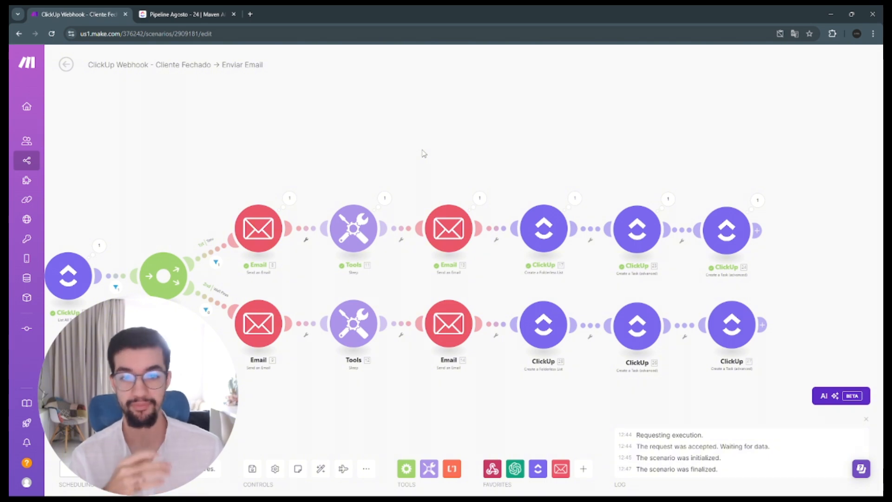
drag(466, 138, 384, 157)
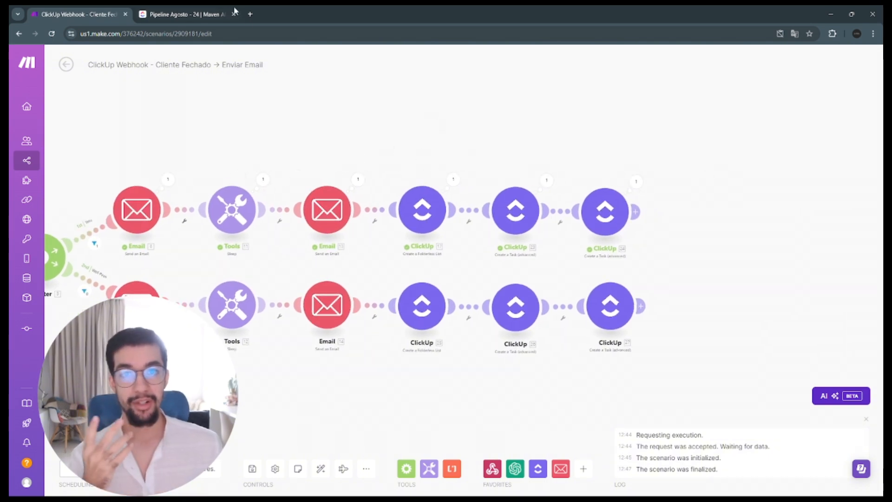
- Switch to ClickUp, view the client's task list in Gestão de Projetos, and return to the Make scenario
click(177, 11)
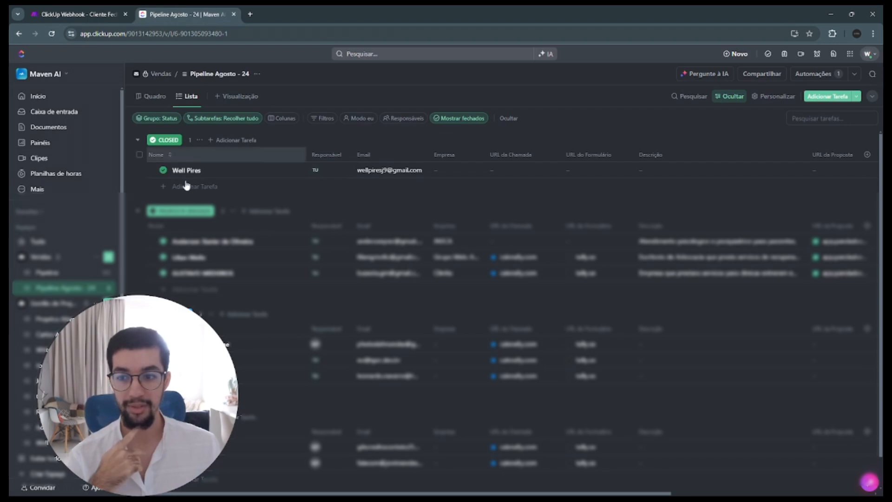
scroll(77, 309, down, 1)
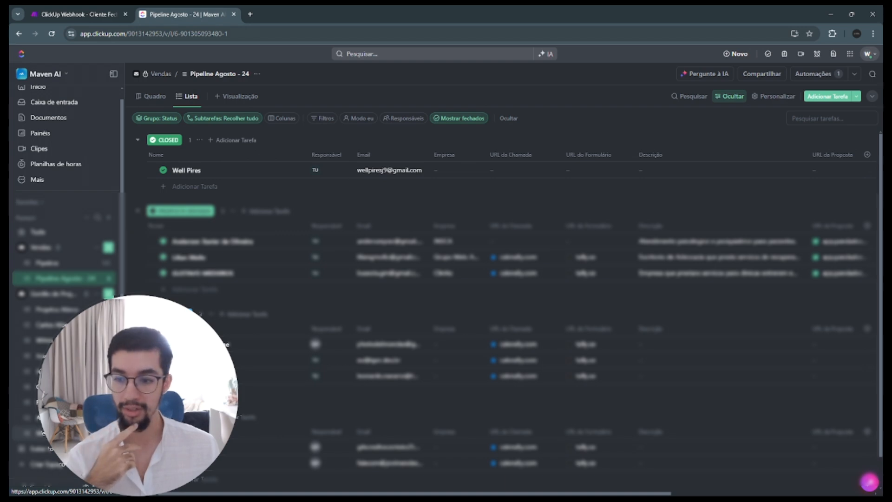
click(42, 432)
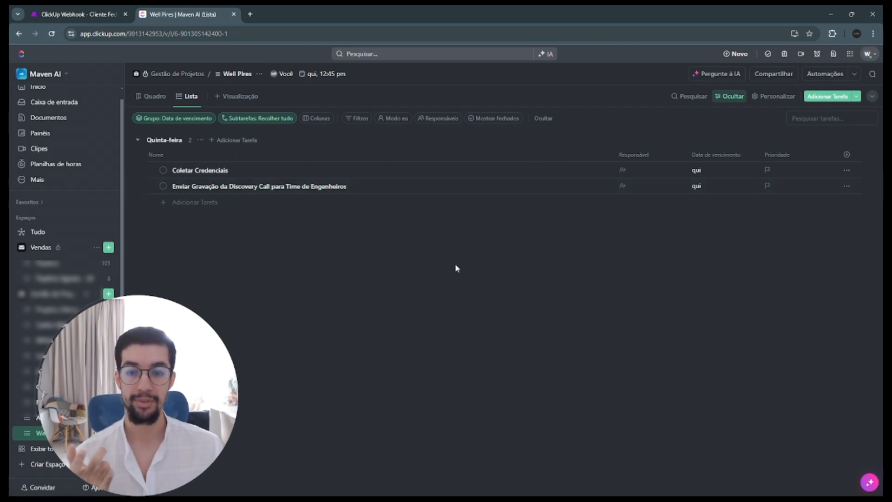
click(78, 14)
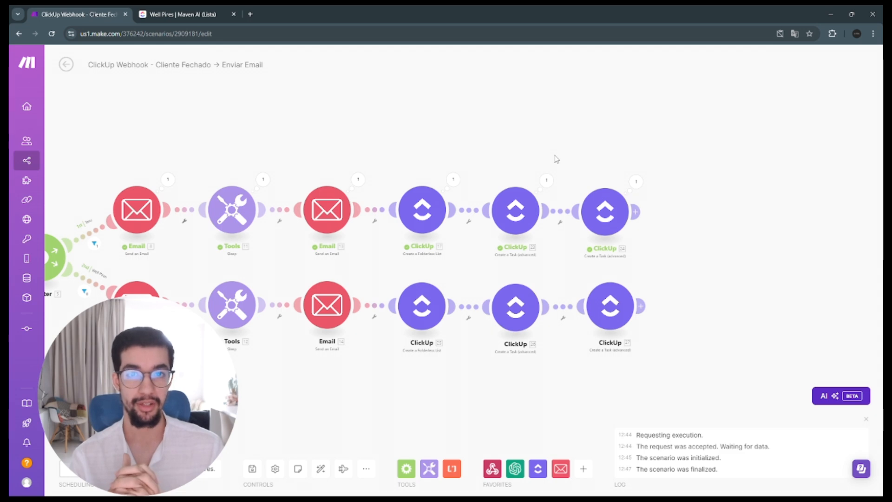
- Search for "google" in the module picker after the upper route's last ClickUp module, browse Google Drive's modules and dismiss the picker
scroll(539, 144, down, 5)
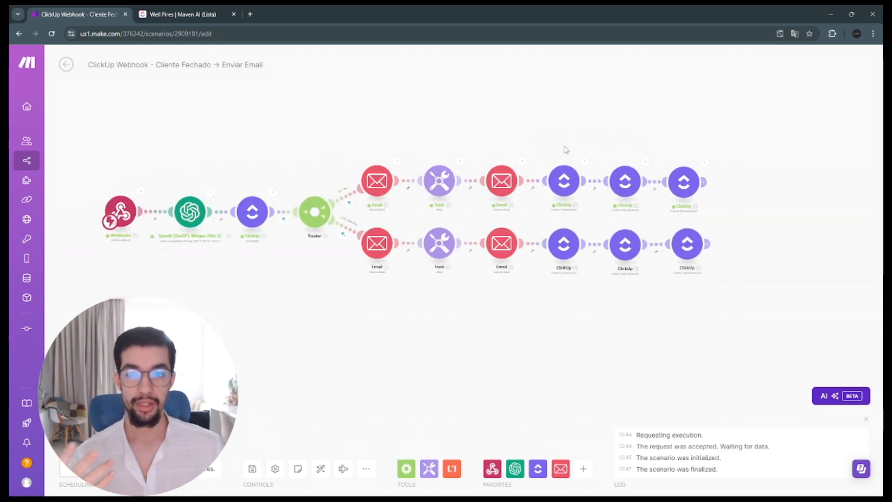
drag(571, 190, 398, 140)
scroll(410, 140, up, 3)
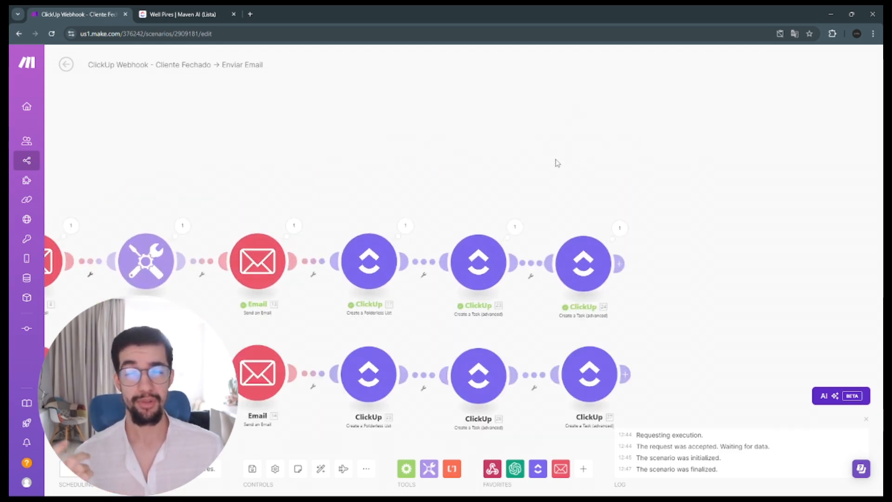
drag(556, 163, 444, 122)
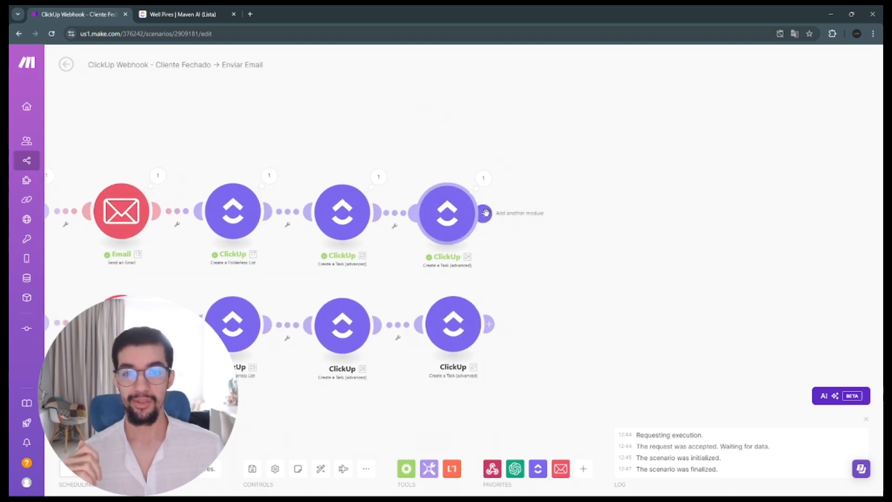
click(484, 213)
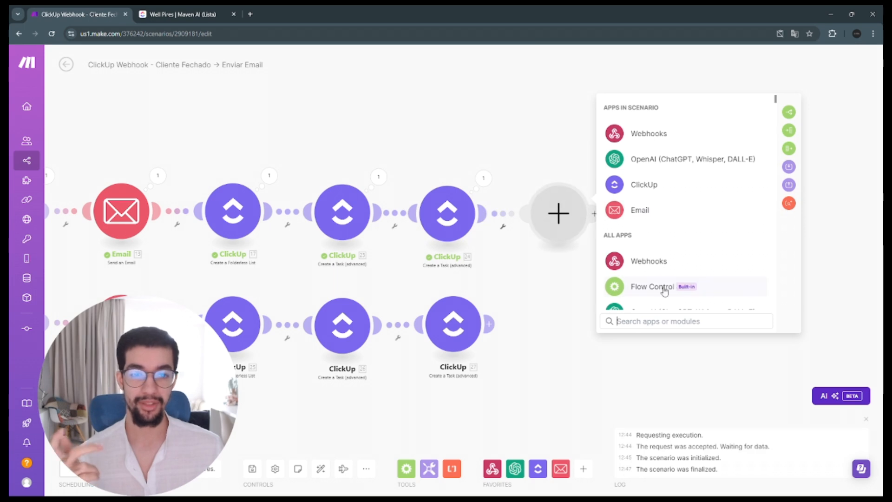
text(google)
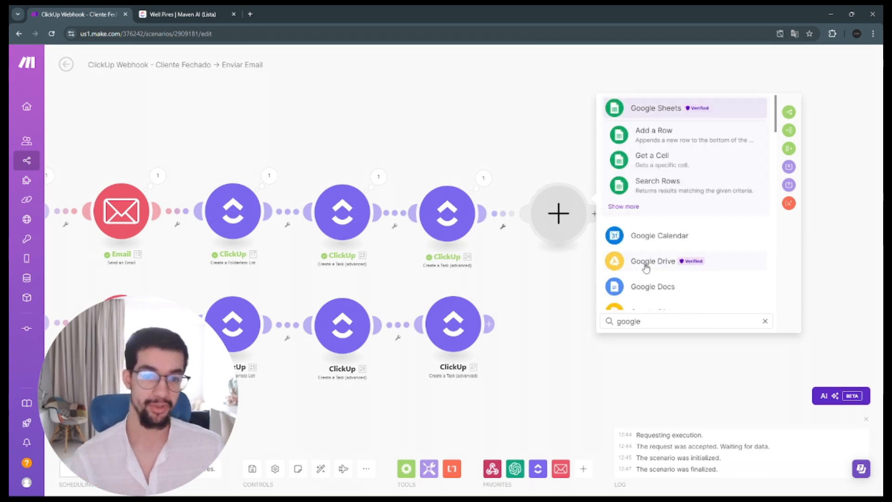
click(649, 261)
scroll(663, 274, down, 2)
click(534, 117)
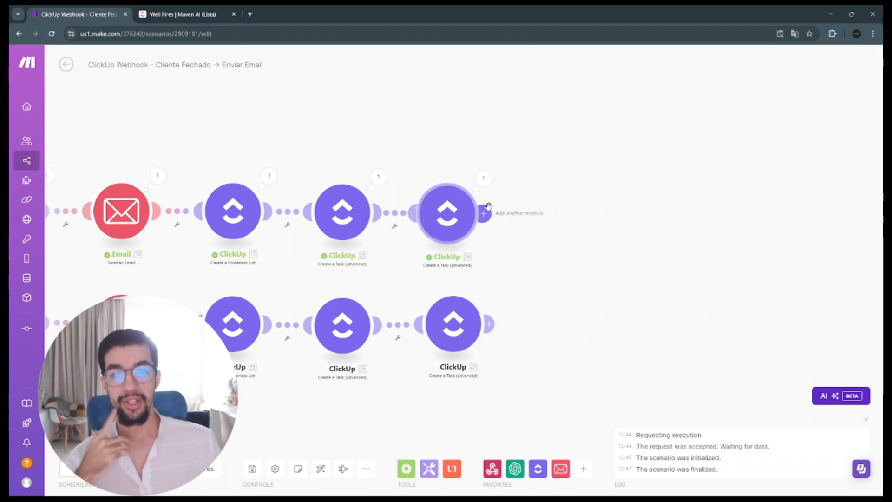
- Search for "z-a" in the module picker after the upper route's last ClickUp module, browse Z-API's modules and dismiss the picker
text(z-a)
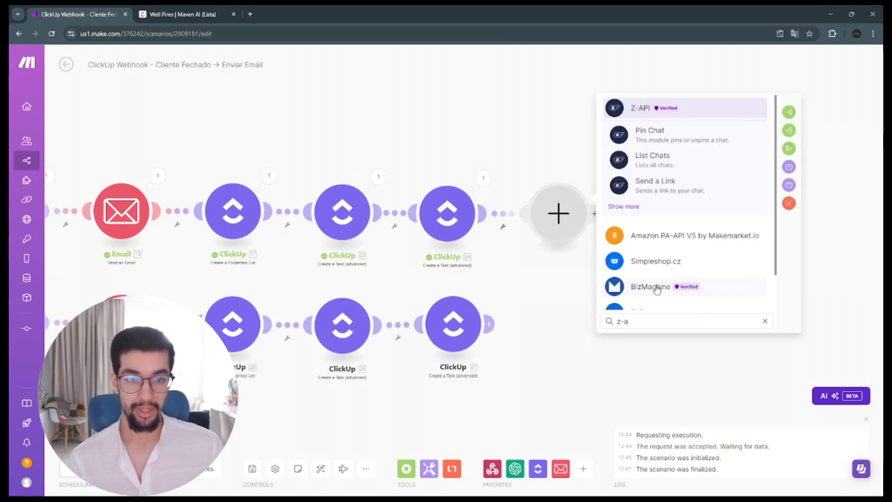
click(623, 206)
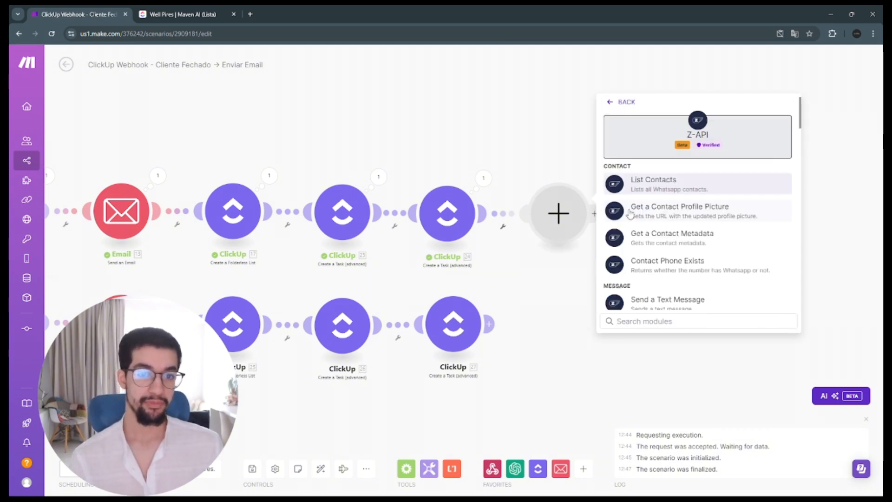
scroll(687, 244, down, 4)
scroll(686, 241, down, 10)
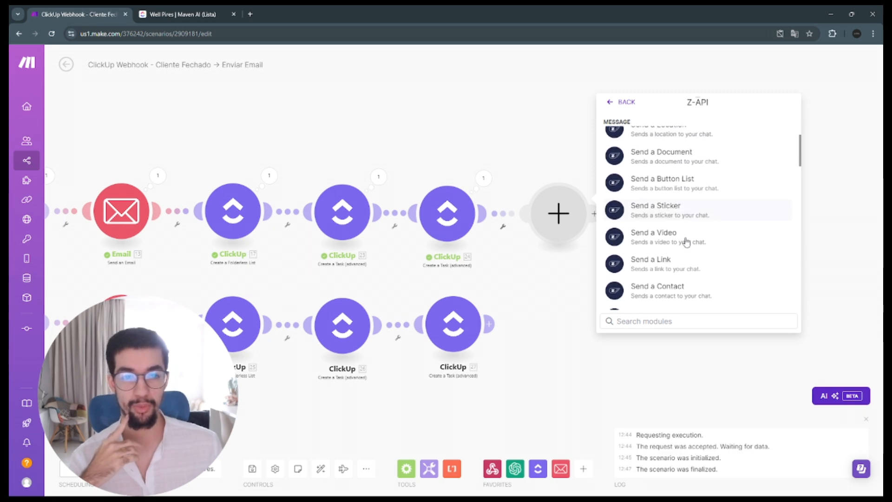
scroll(718, 245, down, 3)
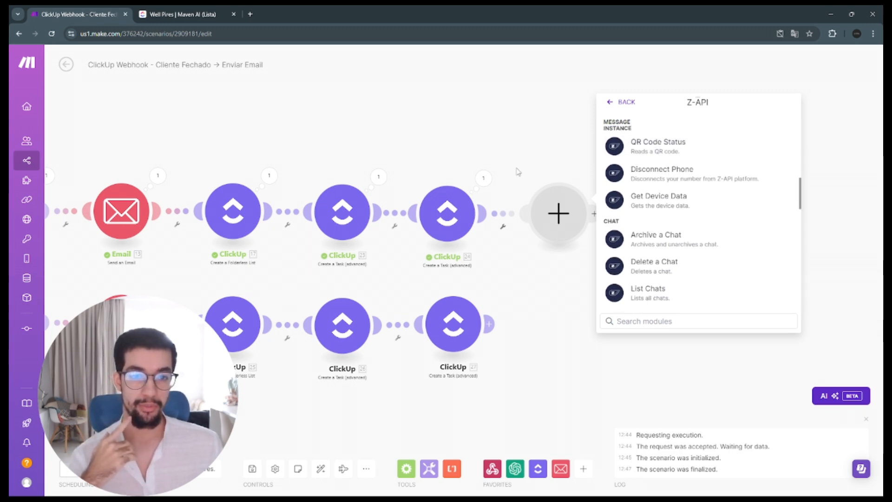
click(483, 154)
- Look over the whole scenario from both router routes back to the starting Webhooks module
drag(483, 154, 716, 182)
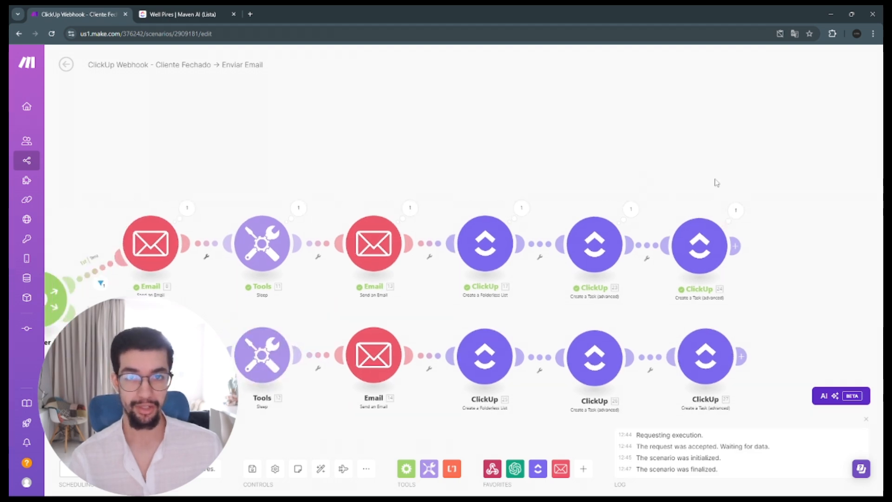
scroll(716, 182, down, 3)
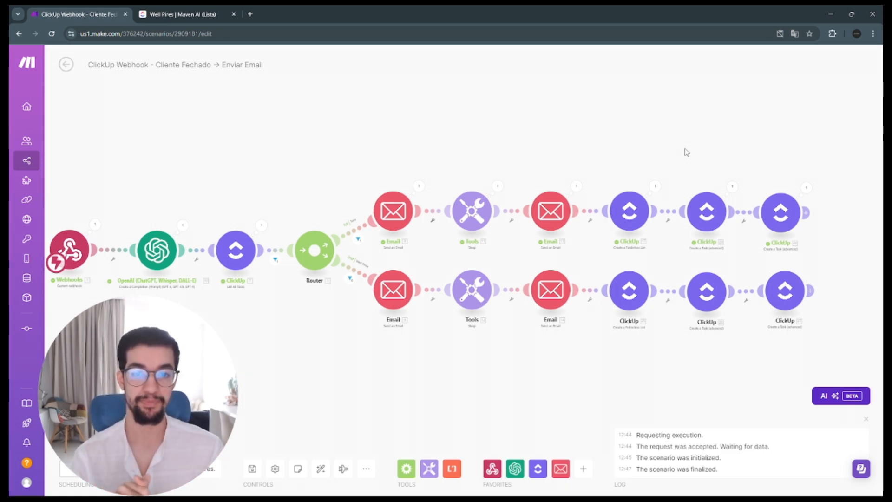
scroll(460, 122, down, 2)
drag(460, 123, 573, 136)
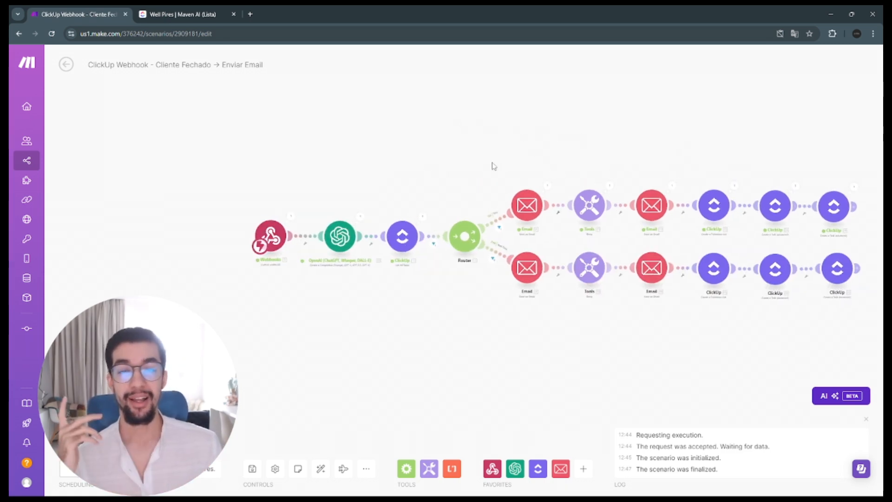
scroll(303, 173, up, 5)
drag(302, 174, 342, 145)
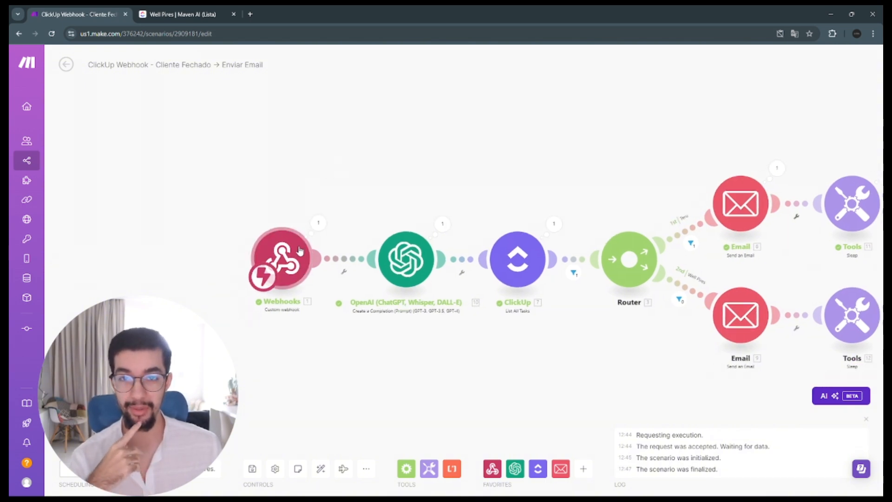
- Switch to ClickUp and open the Pipeline Agosto - 24 list's active STATUS = FECHADO [PIPELINE] automation for editing
click(165, 8)
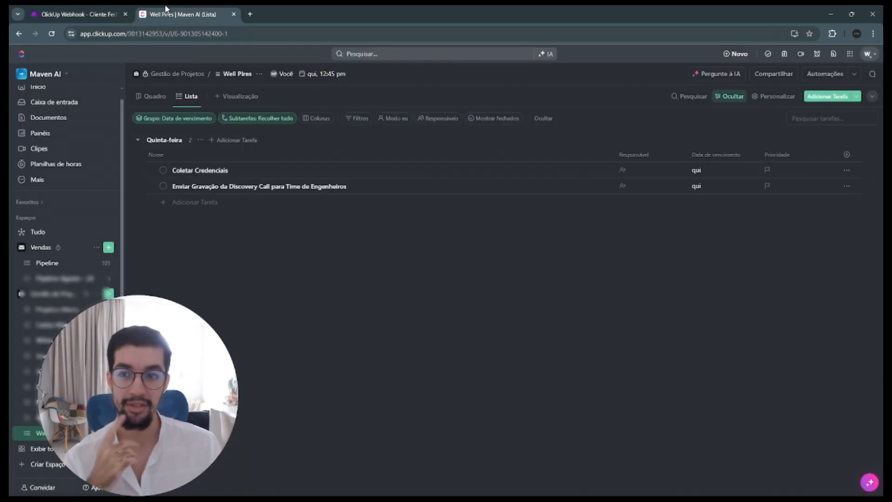
click(54, 278)
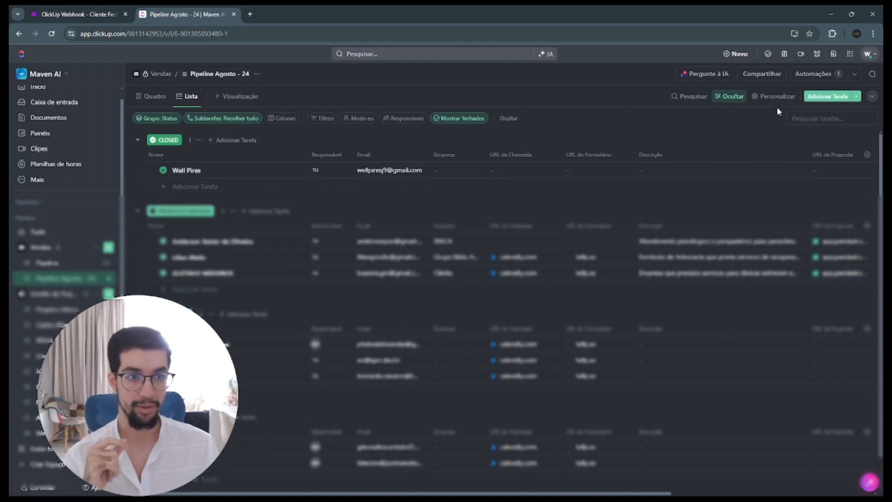
click(814, 76)
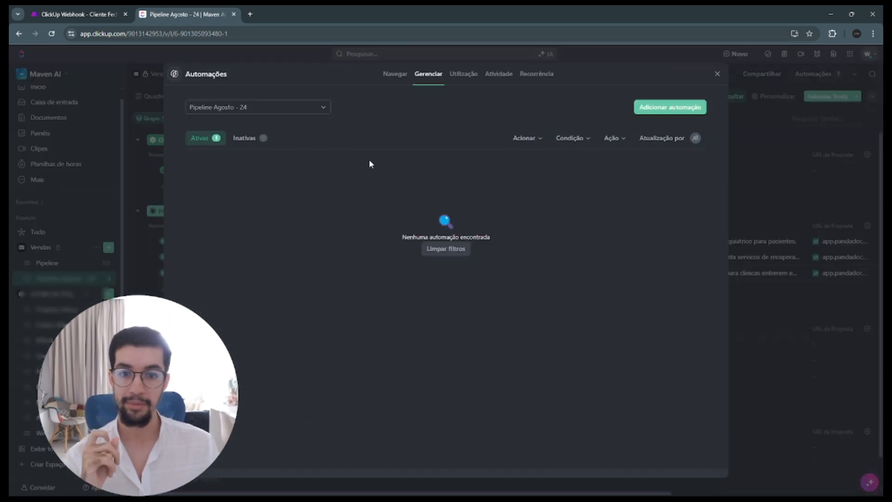
click(216, 139)
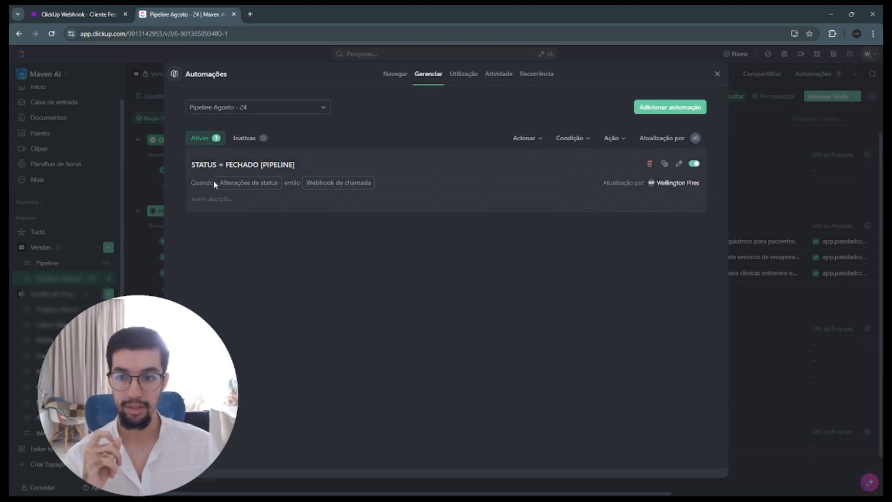
click(678, 163)
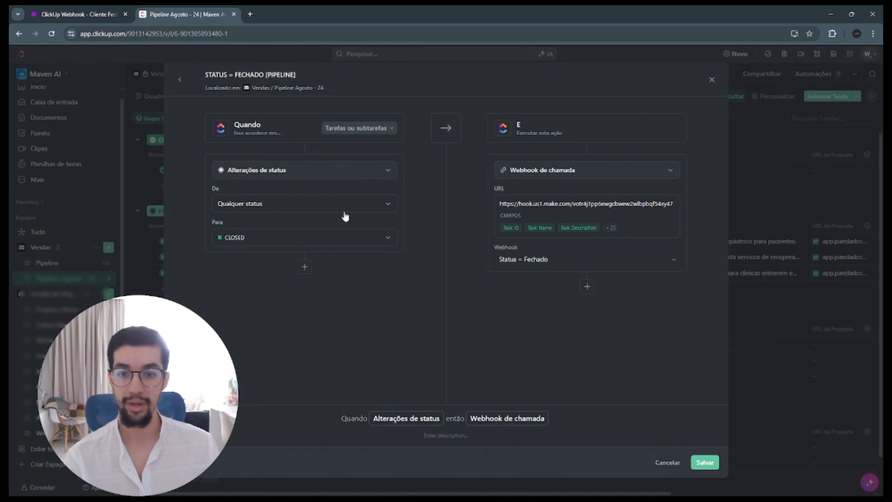
- Look through the source status options of the automation's status-change trigger without selecting any, and save the automation
click(389, 206)
click(319, 251)
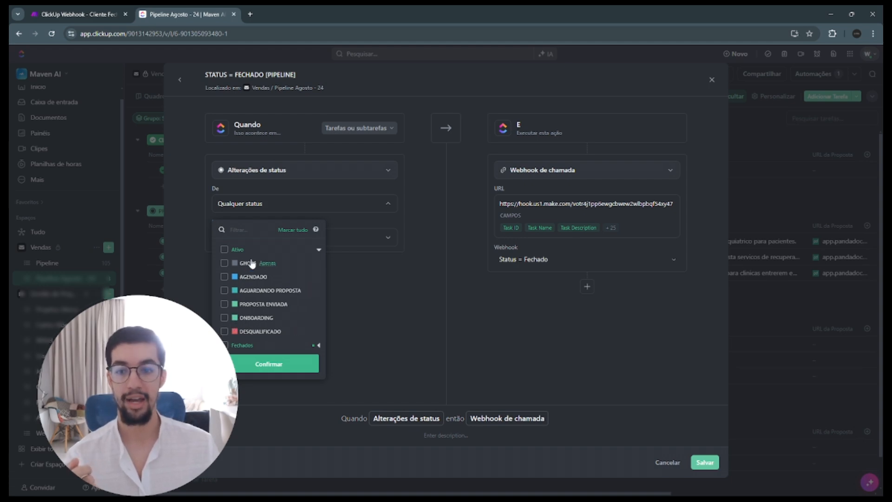
click(396, 291)
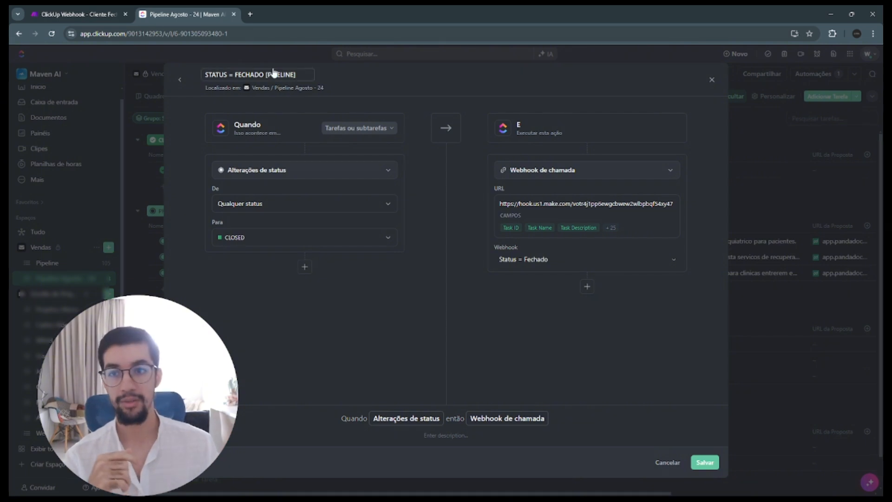
click(111, 13)
click(190, 14)
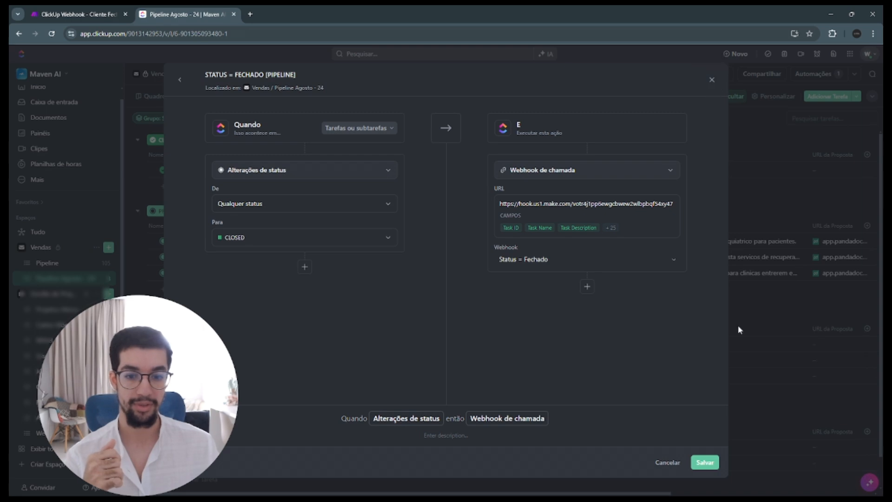
click(705, 462)
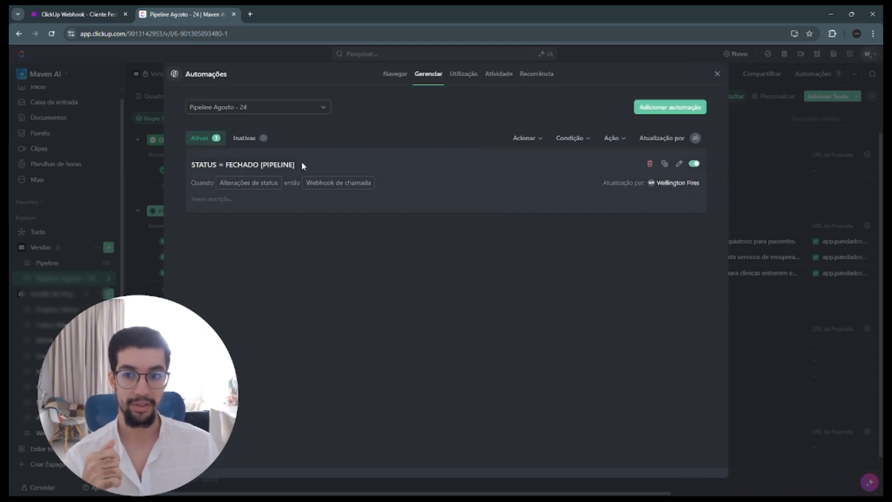
- Reopen the STATUS = FECHADO [PIPELINE] automation, check Make's Webhooks module against it, and save and close the automation in ClickUp
mouse_move(652, 155)
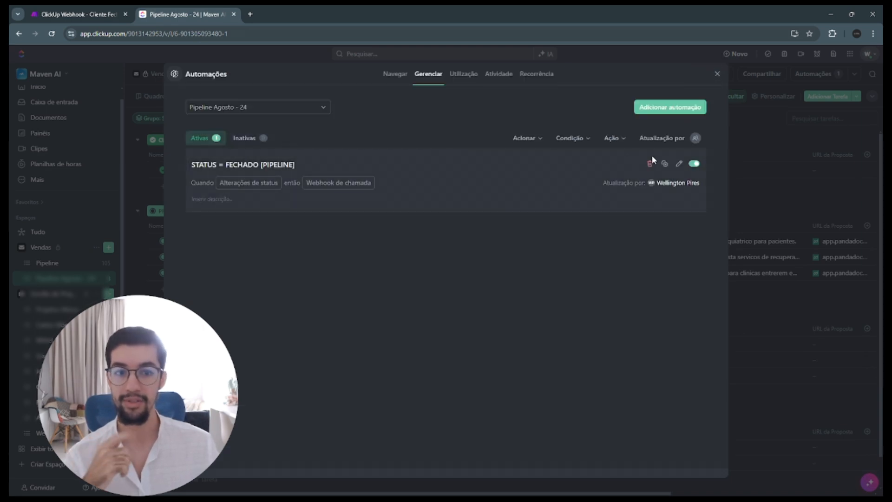
click(679, 164)
click(119, 10)
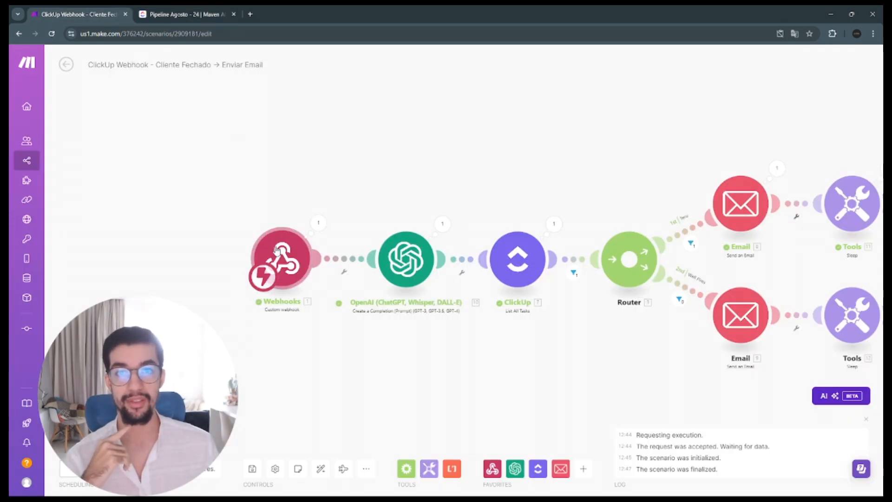
scroll(232, 212, up, 2)
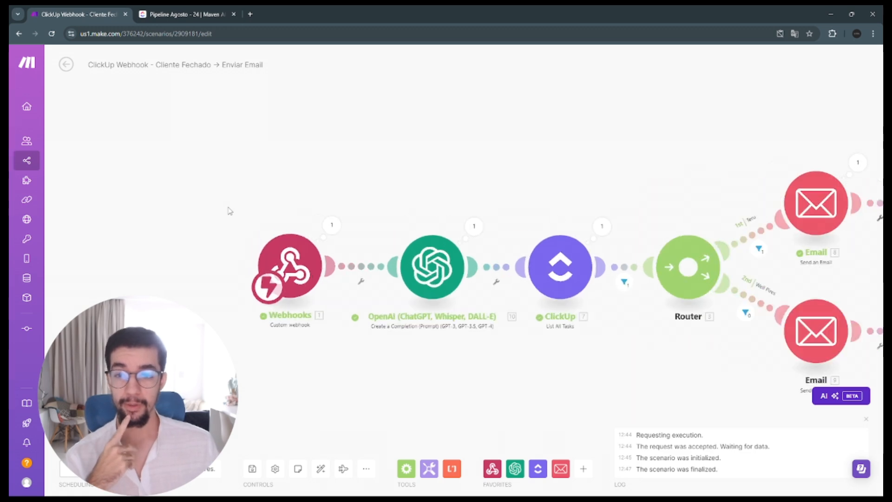
drag(229, 211, 211, 180)
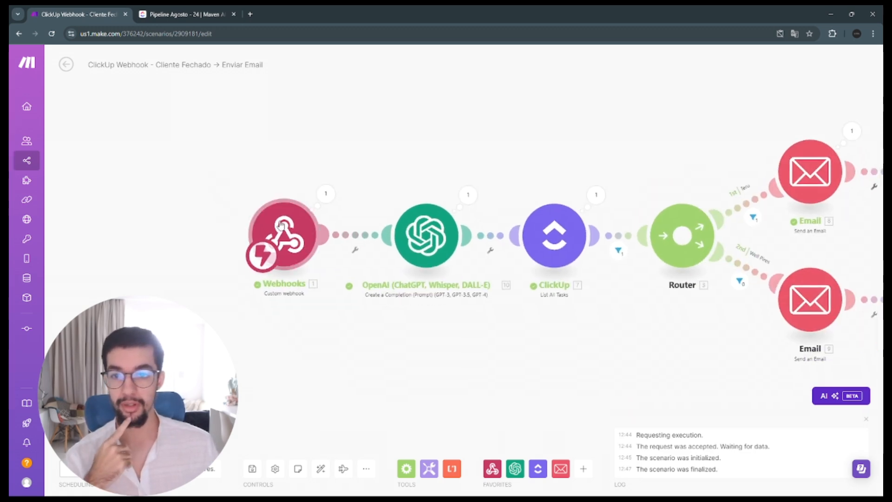
click(282, 225)
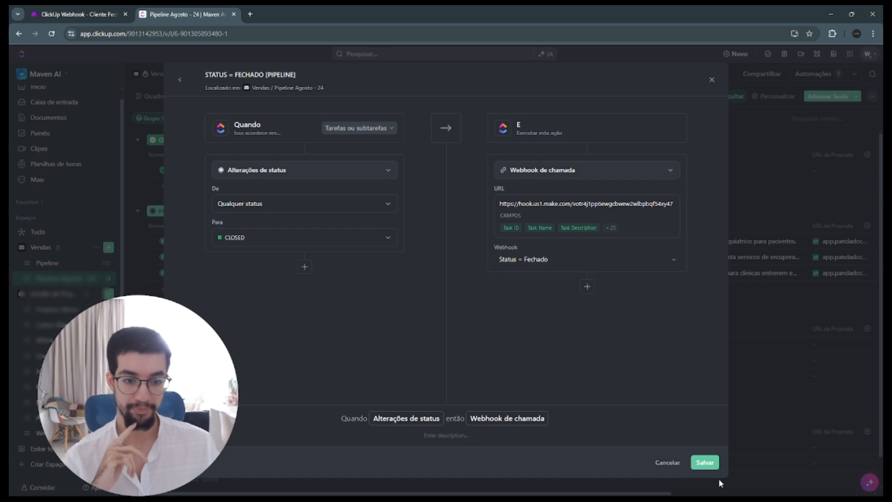
click(705, 461)
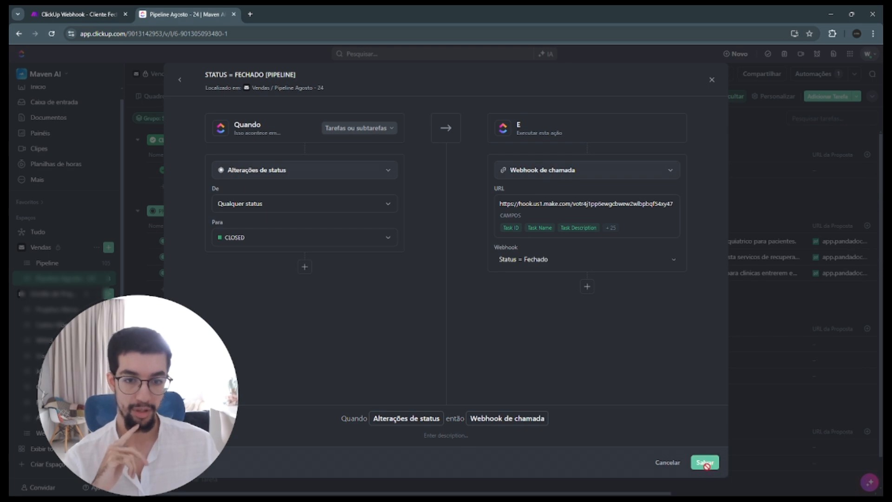
click(761, 145)
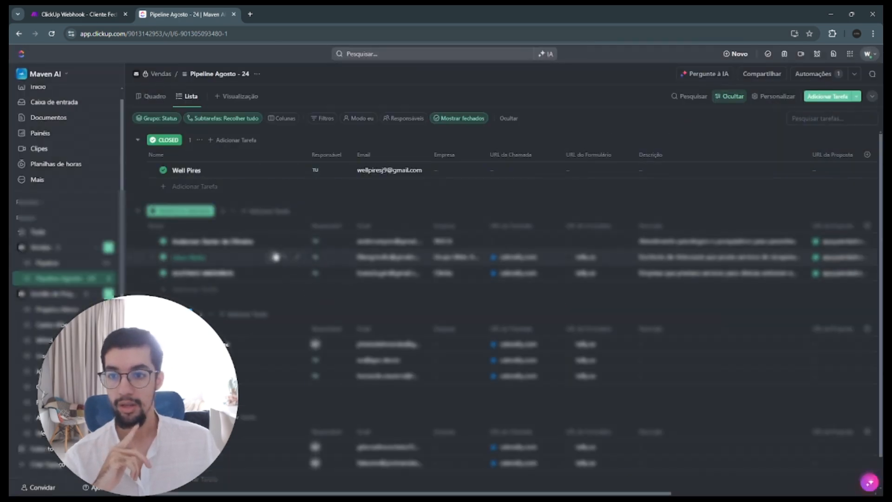
- Set the closed client's task status to GHOST, and switch to Make to run the scenario once
click(166, 171)
click(188, 224)
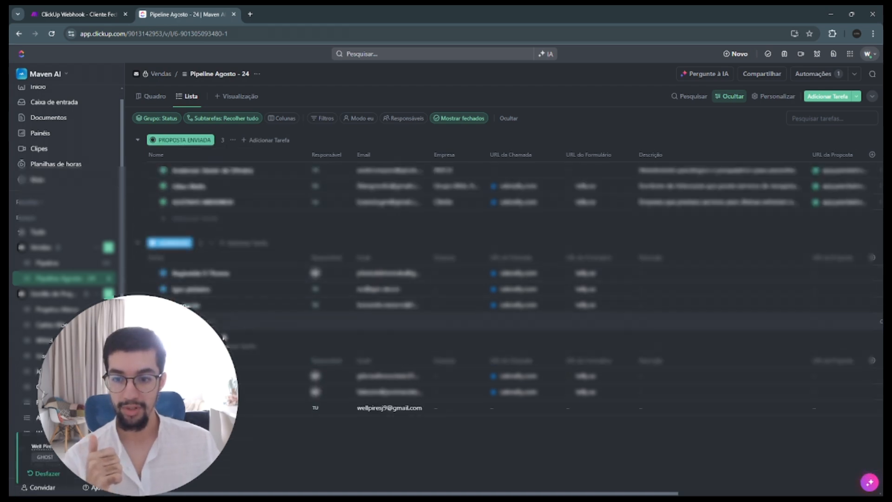
click(87, 18)
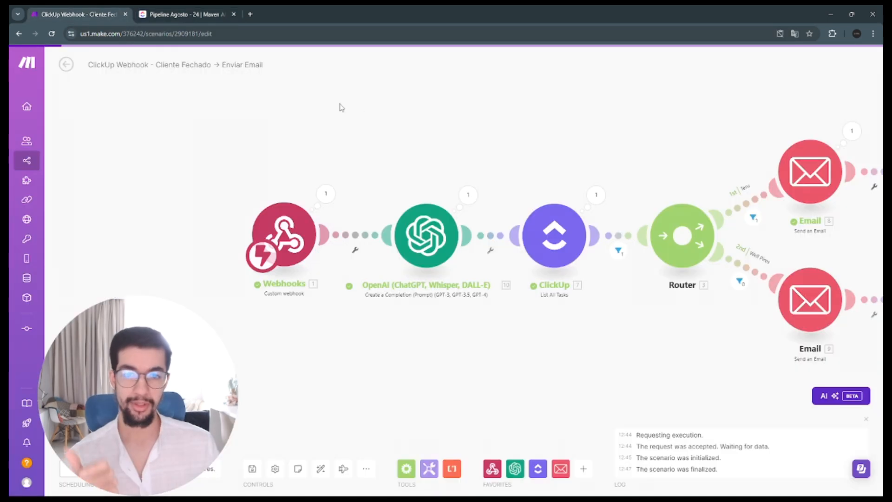
scroll(341, 107, down, 5)
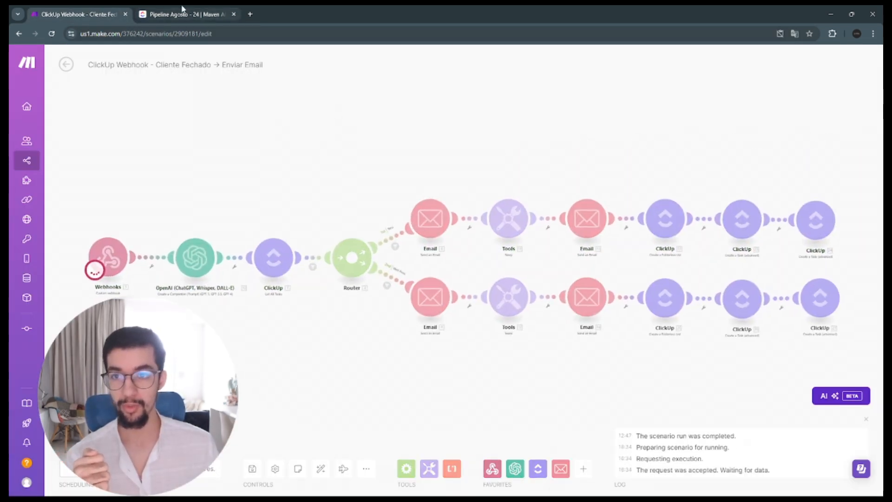
- Switch to ClickUp, set the client's task status to CLOSED to trigger the webhook, and return to the Make scenario
click(183, 11)
click(163, 408)
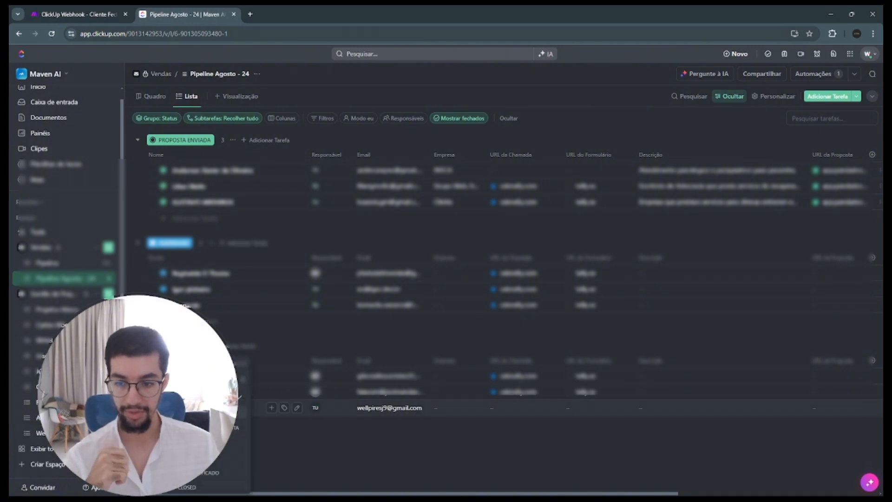
click(209, 486)
click(77, 14)
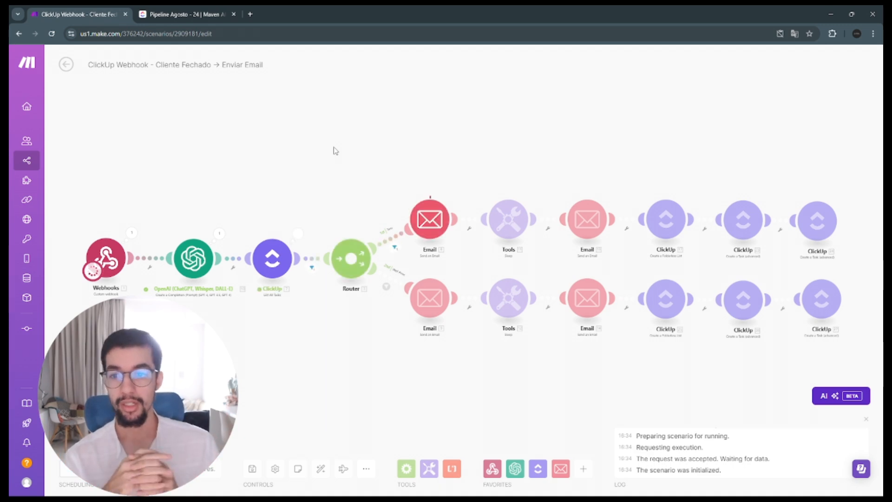
- Inspect the current run's input and output bundles for the OpenAI module and the ClickUp List All Tasks module
click(220, 232)
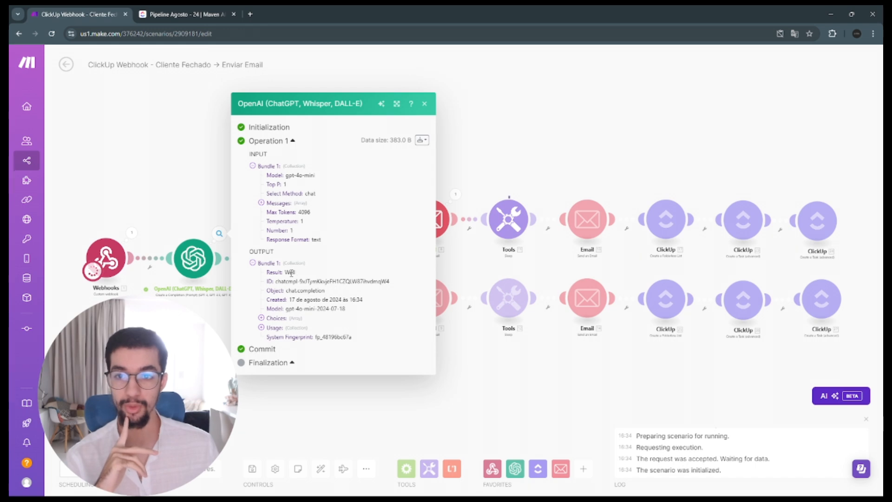
click(424, 104)
click(298, 233)
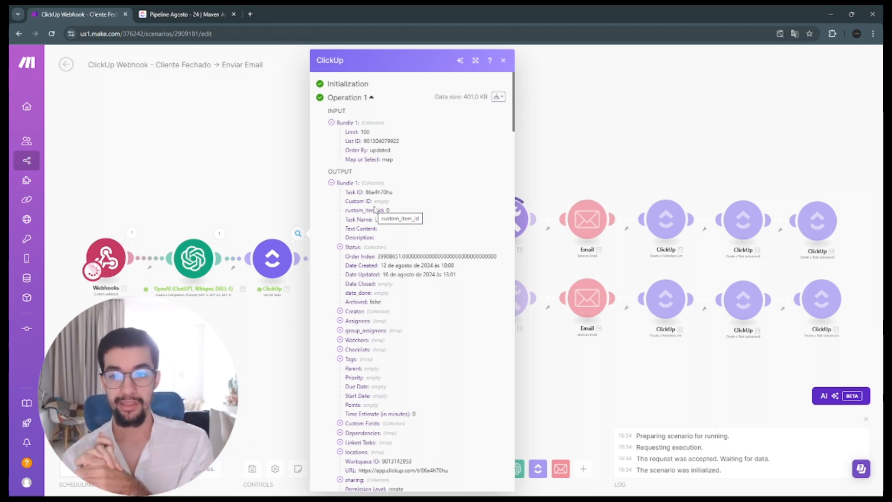
click(251, 166)
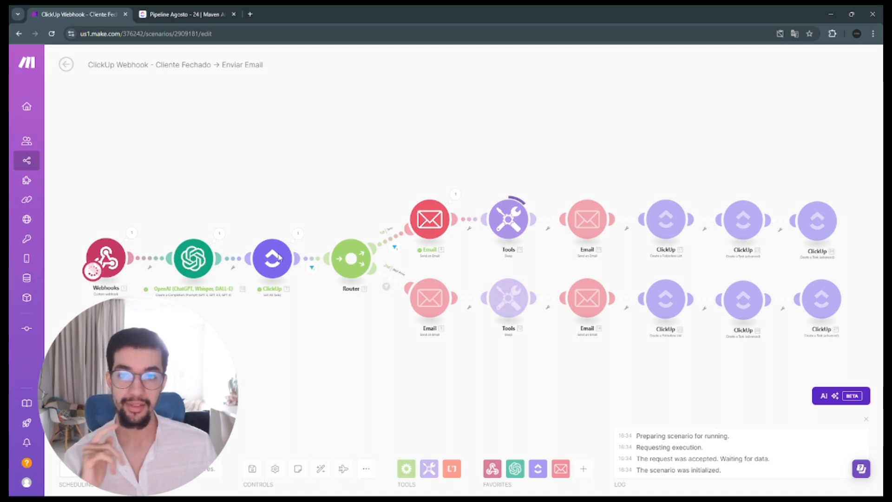
- Examine the running scenario around the router, view ClickUp's Pipeline Agosto - 24 list, and return to the Make scenario
scroll(280, 170, up, 3)
drag(263, 208, 338, 165)
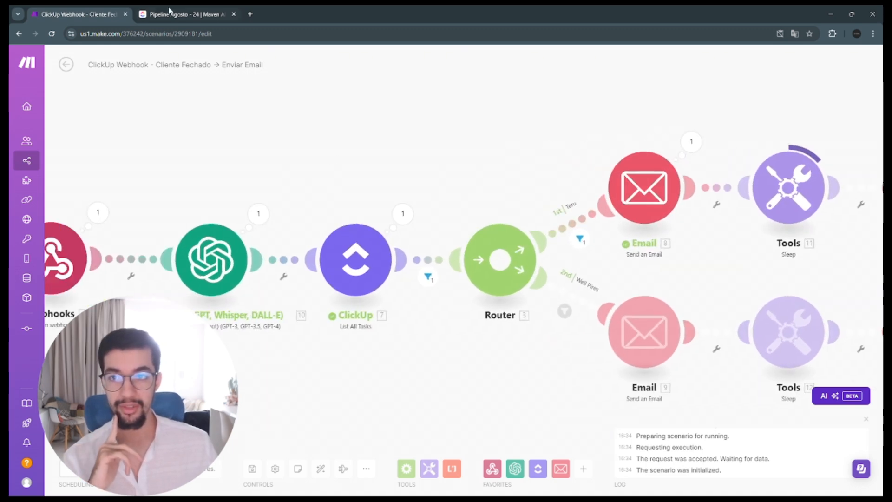
click(161, 12)
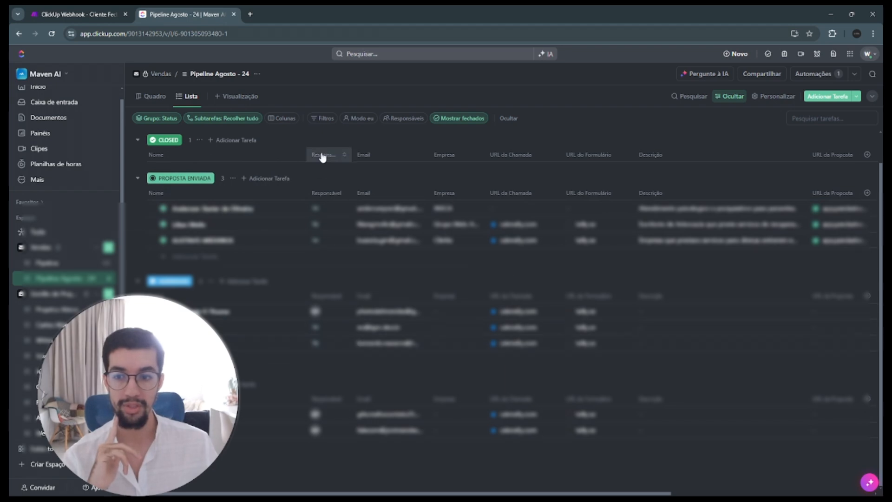
click(116, 10)
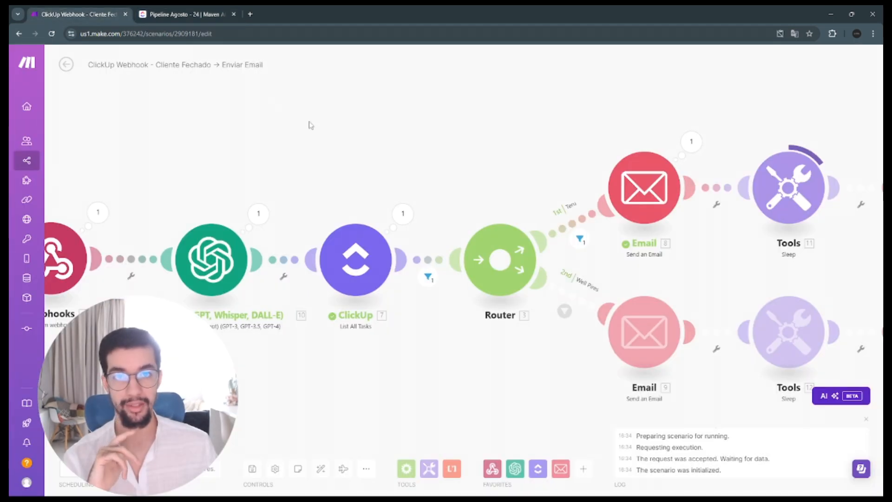
- Inspect which bundles passed the task-name filter between the ClickUp List All Tasks module and the Router
click(427, 276)
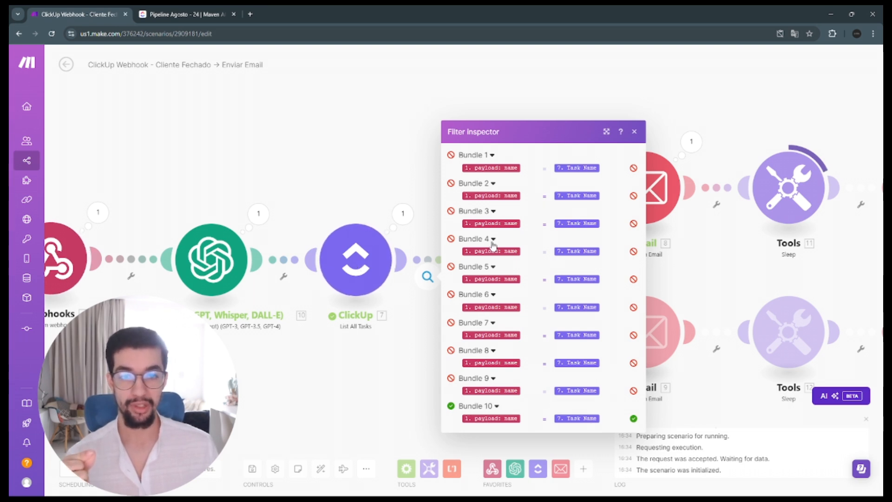
click(634, 131)
drag(497, 132, 300, 133)
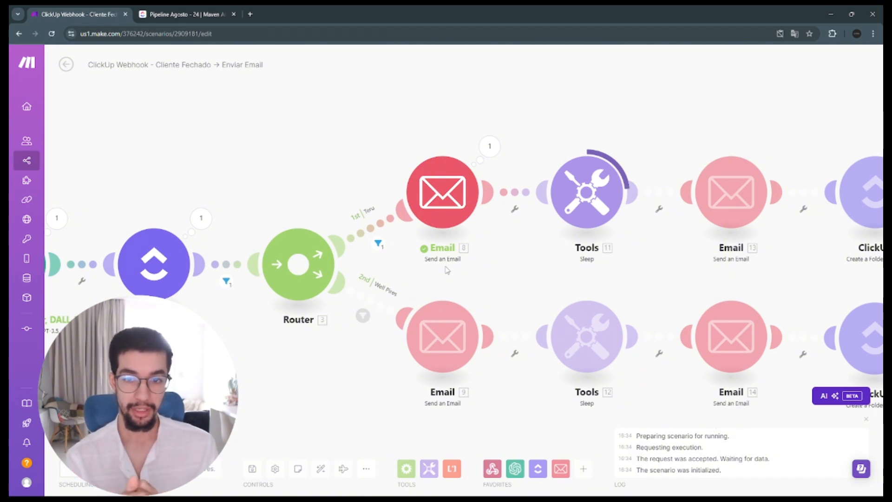
- Inspect the assignee filter on the Router's first route, check the closed client's assignee in ClickUp, and return to the Make scenario
click(382, 246)
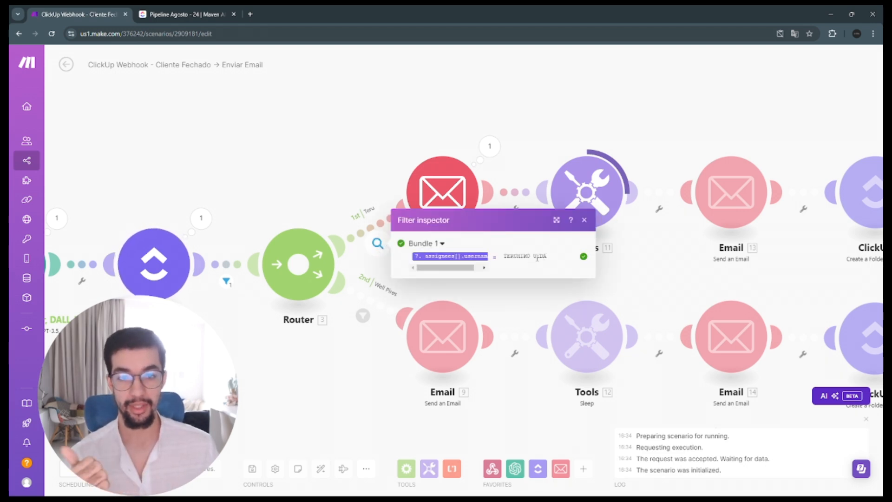
click(585, 220)
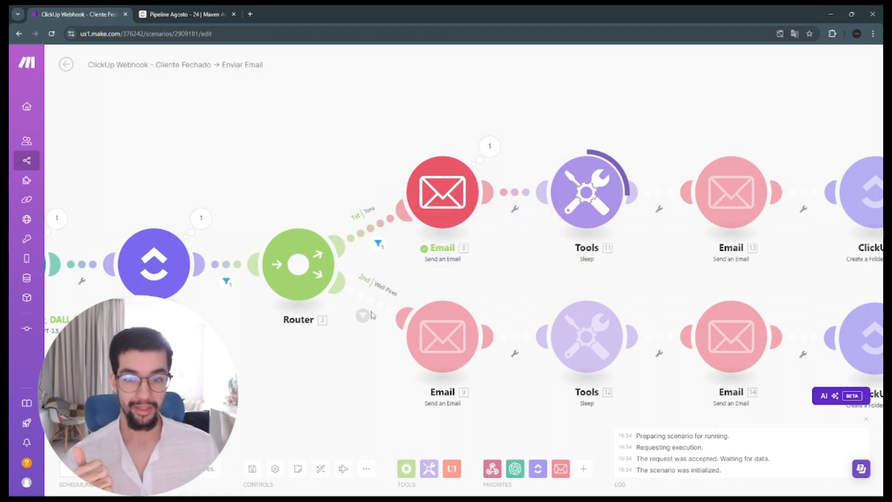
click(187, 9)
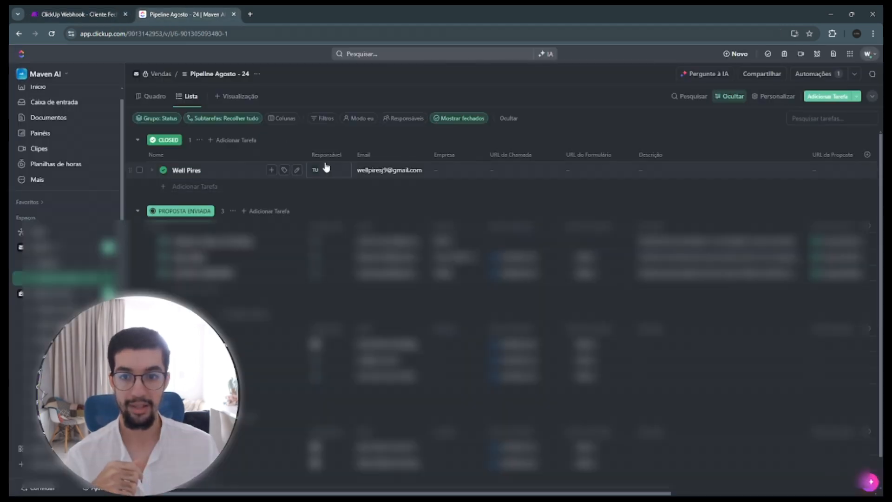
click(89, 14)
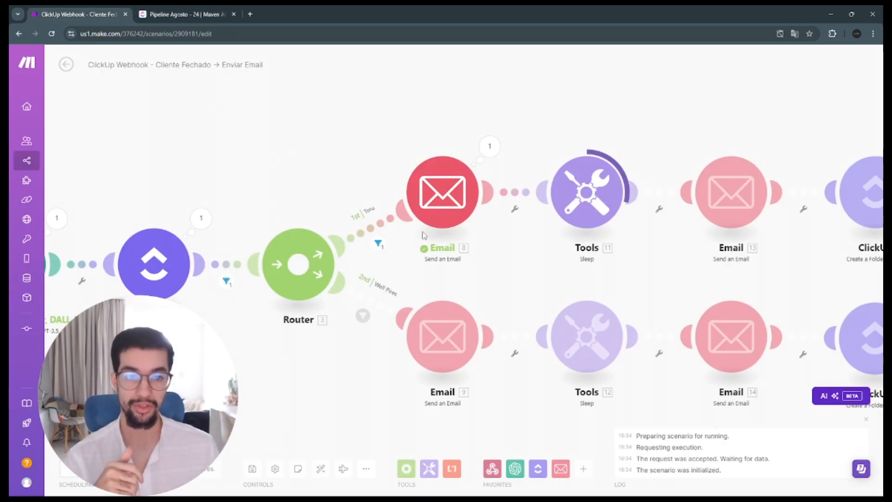
- Examine the error details of the first route's ClickUp Create a Folderless List operation
scroll(642, 263, down, 2)
drag(572, 137, 428, 121)
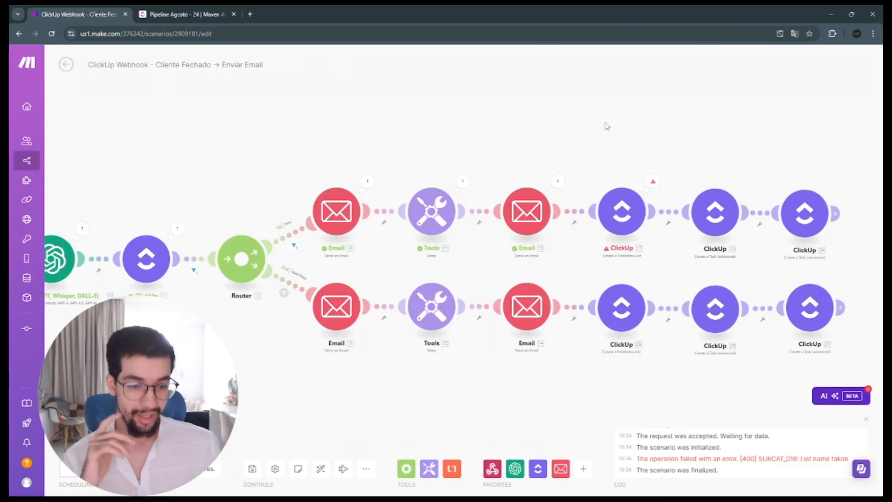
scroll(604, 133, up, 2)
drag(612, 147, 494, 150)
click(519, 182)
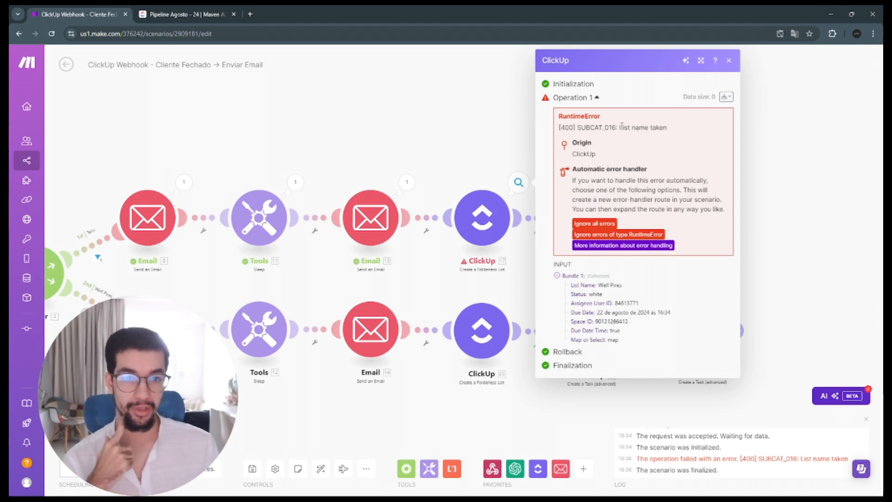
drag(621, 127, 669, 127)
- Review the Create a Folderless List settings, check the client's list under Gestão de Projetos in ClickUp, and close the module's settings
click(480, 137)
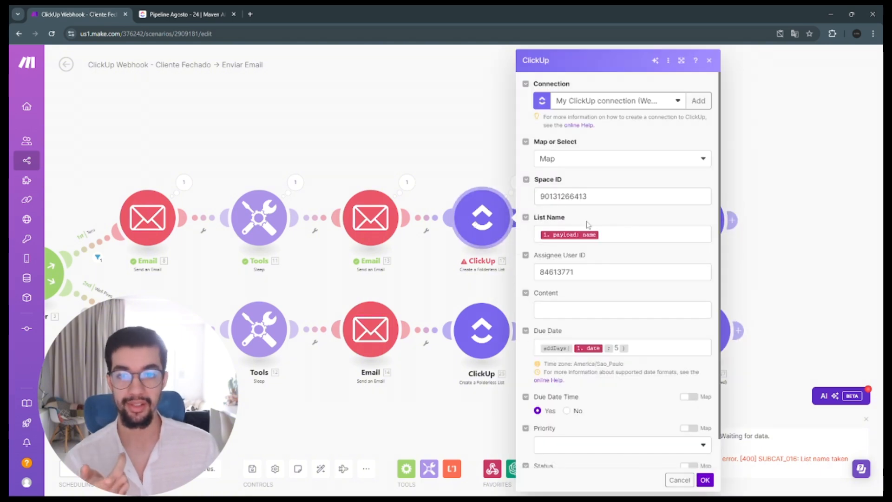
drag(325, 113, 469, 111)
drag(362, 111, 256, 112)
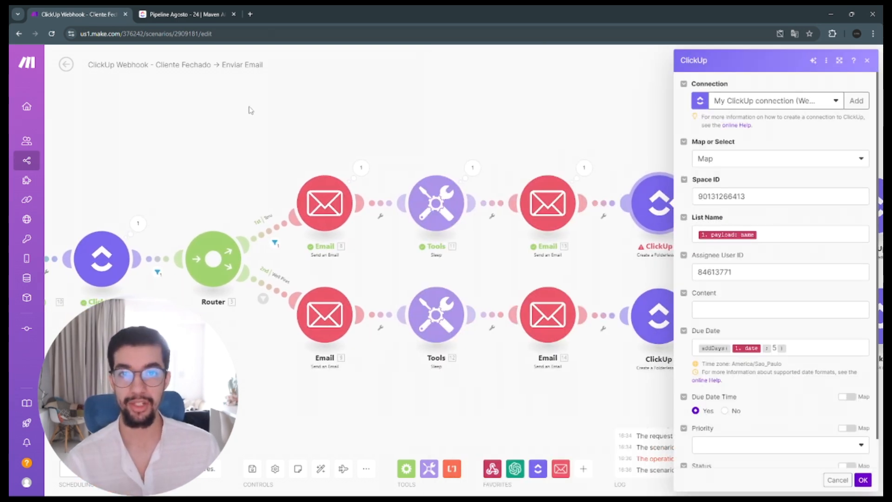
click(199, 16)
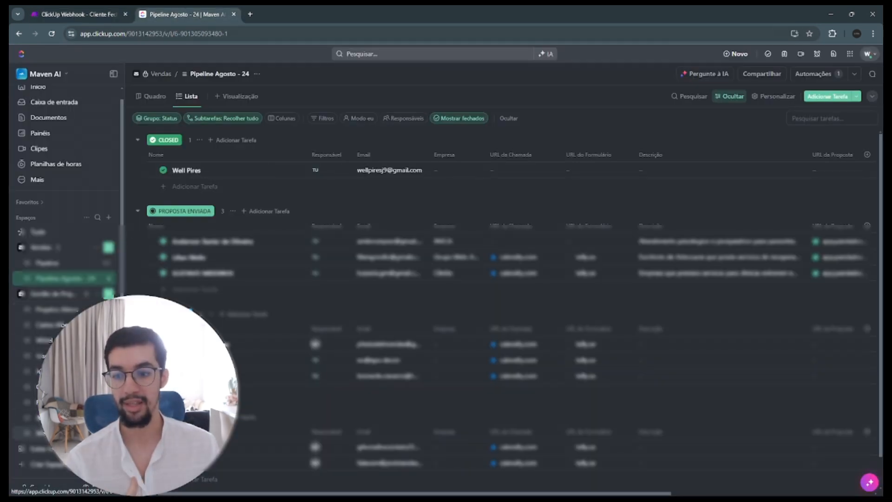
click(38, 433)
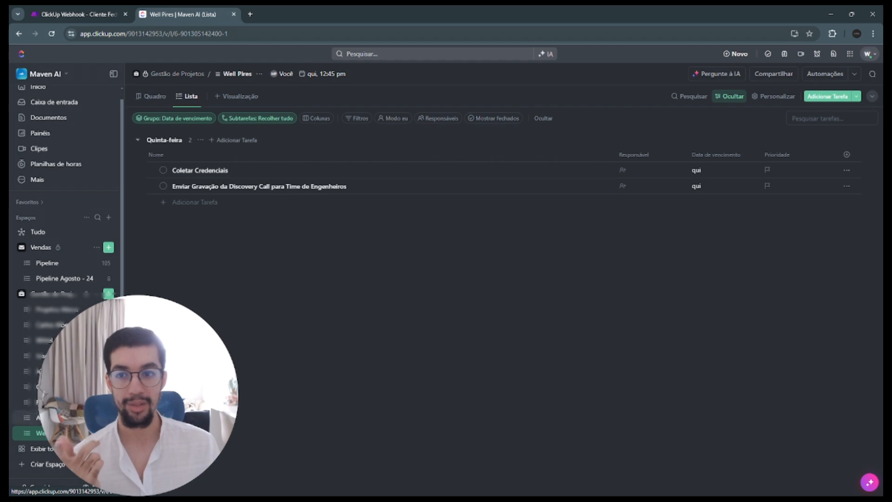
click(74, 14)
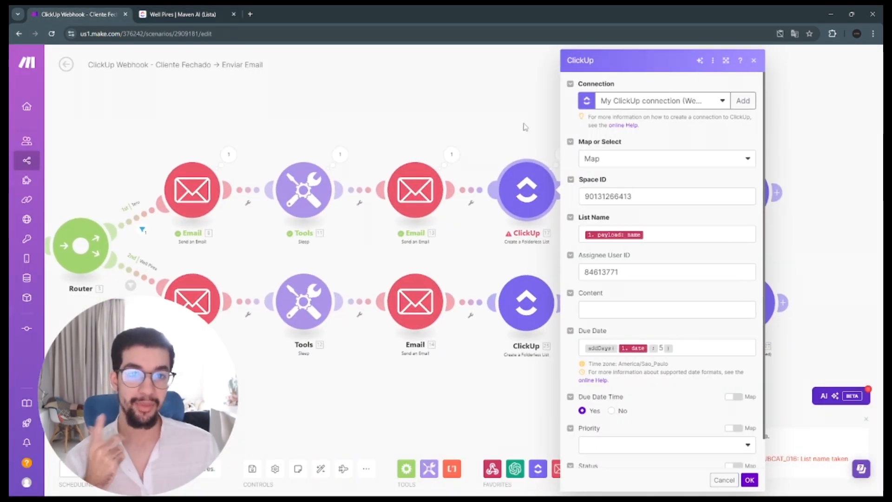
click(466, 113)
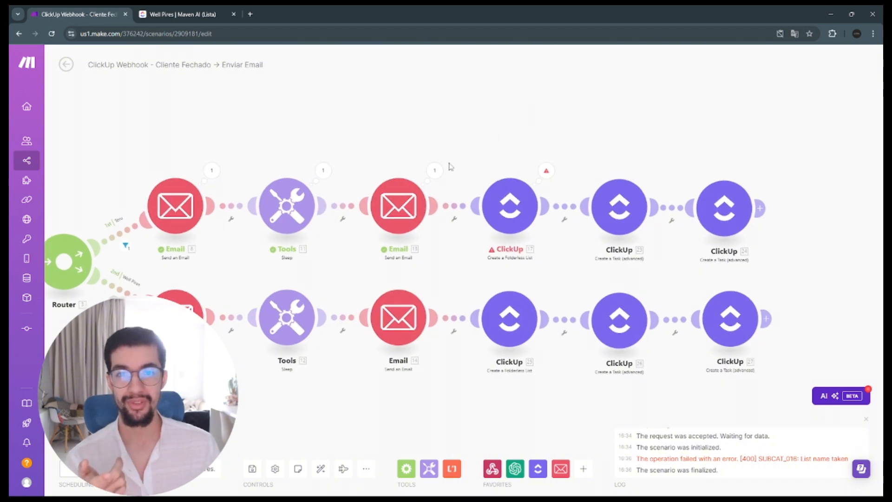
- Look over the whole scenario, focusing on its opening modules from Webhooks to the Router
scroll(432, 146, down, 3)
scroll(592, 191, up, 5)
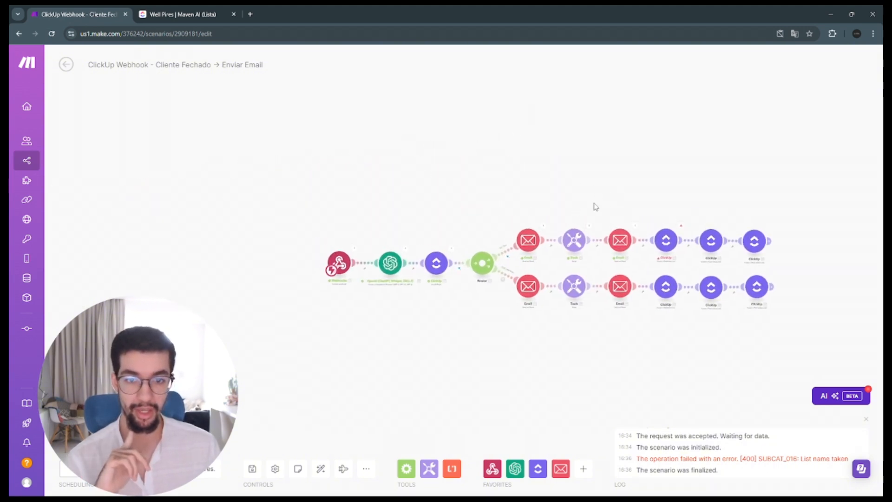
drag(506, 189, 599, 103)
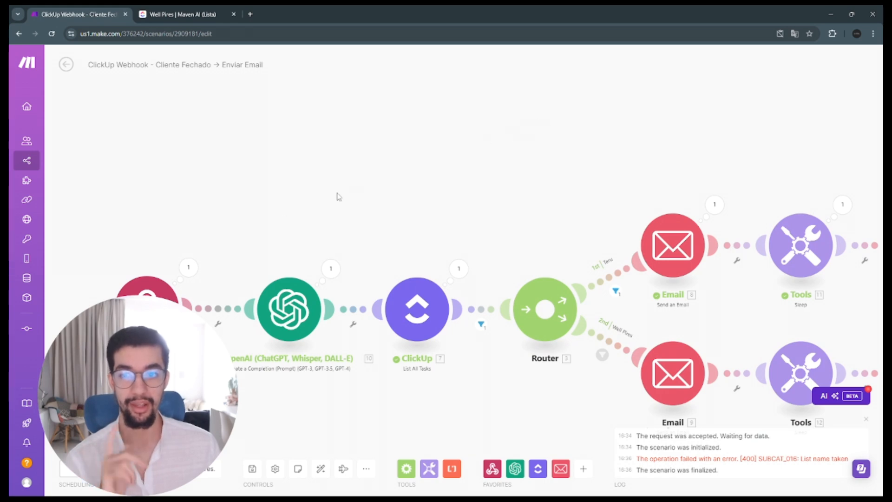
drag(277, 208, 316, 146)
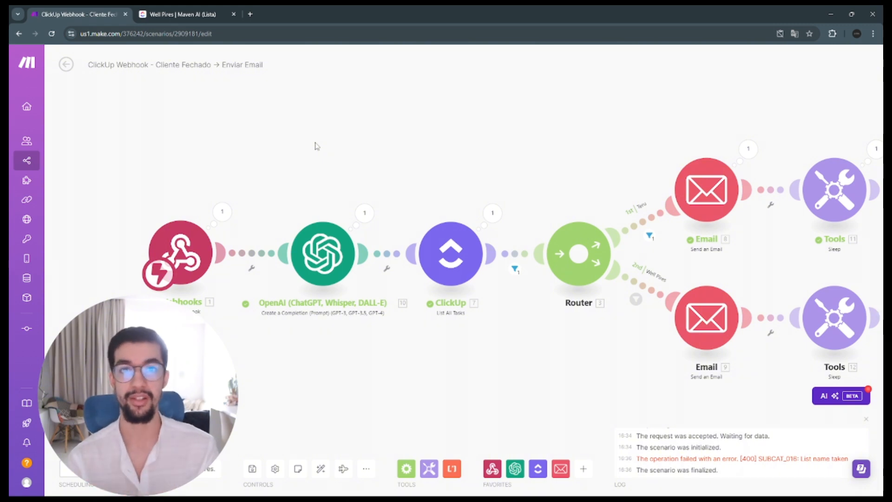
drag(343, 161, 325, 155)
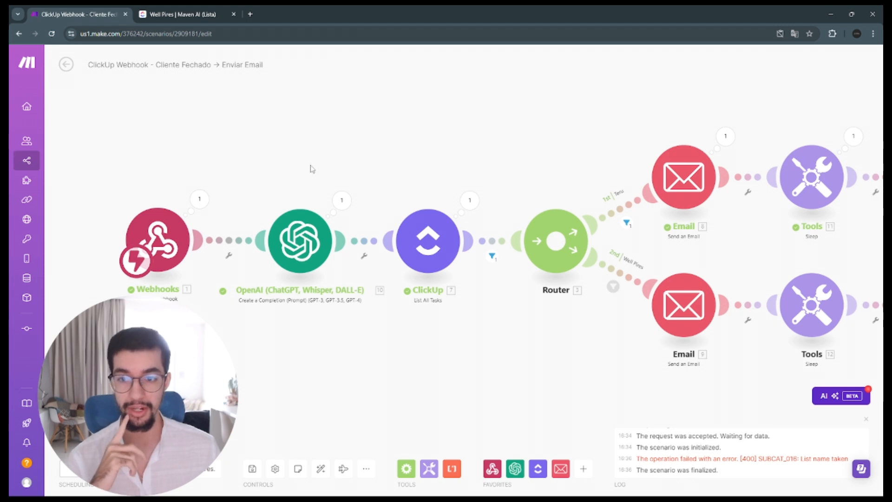
scroll(270, 180, down, 1)
drag(259, 181, 257, 195)
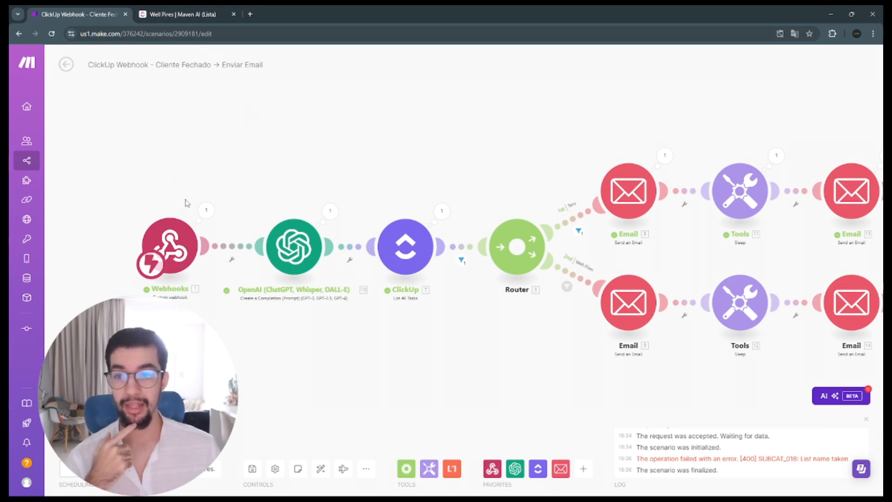
- Review the OpenAI module's model, first-name extraction prompt and Max Tokens setting, and close its settings
scroll(216, 165, up, 2)
click(267, 255)
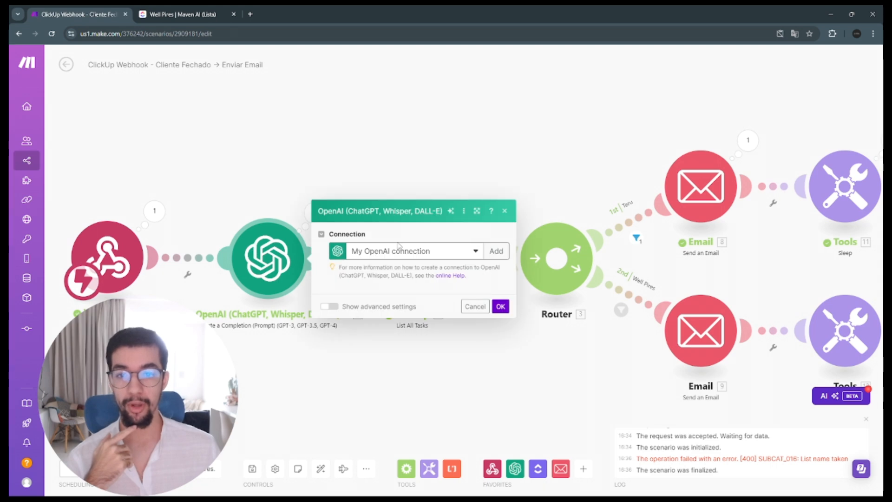
scroll(449, 320, down, 1)
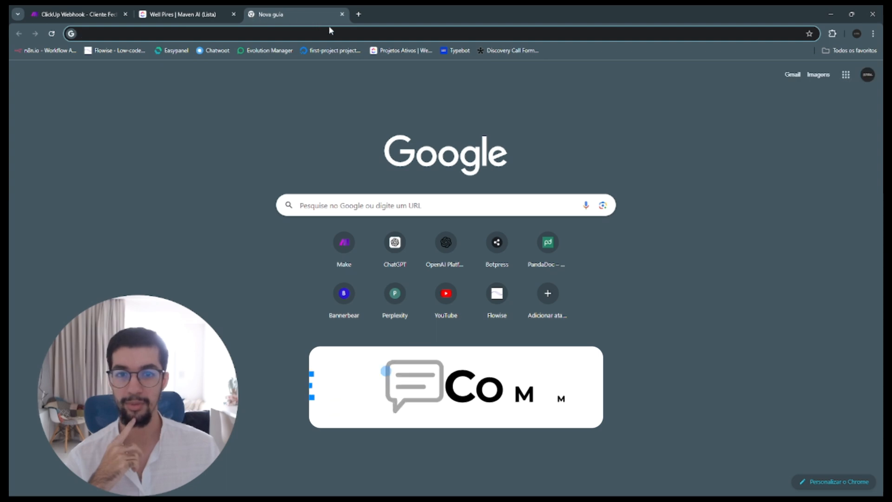
click(342, 14)
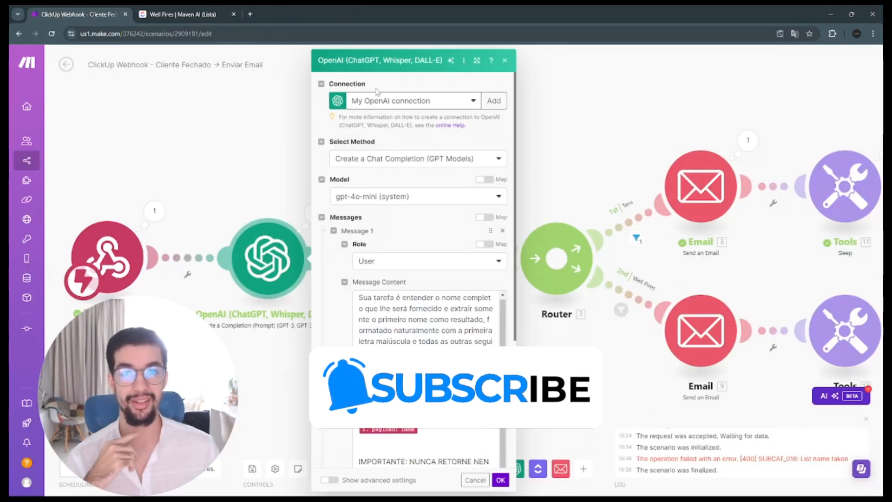
scroll(423, 310, down, 2)
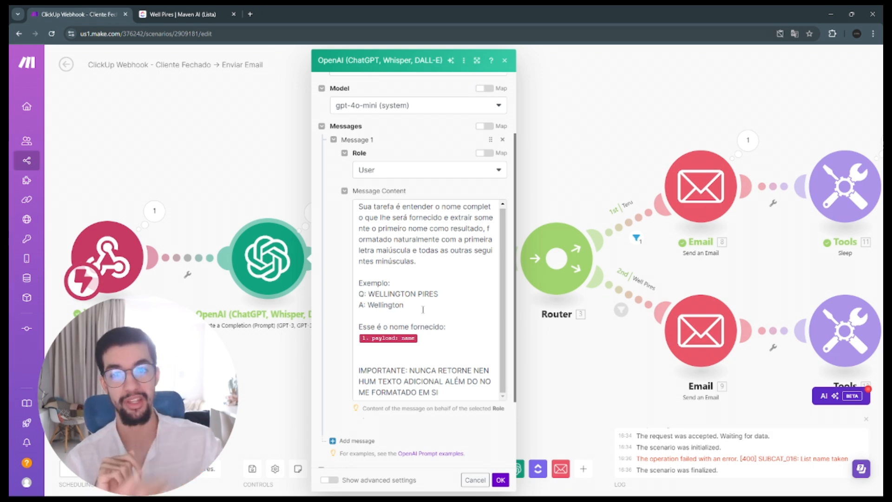
click(439, 293)
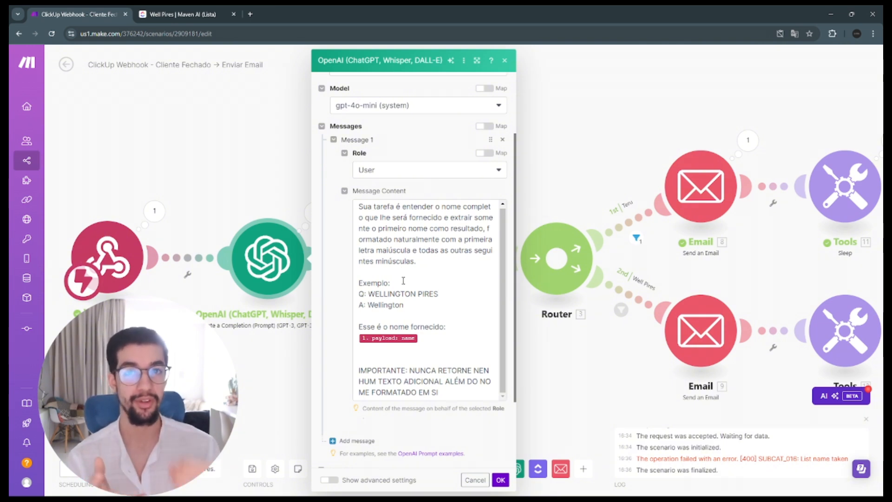
click(241, 129)
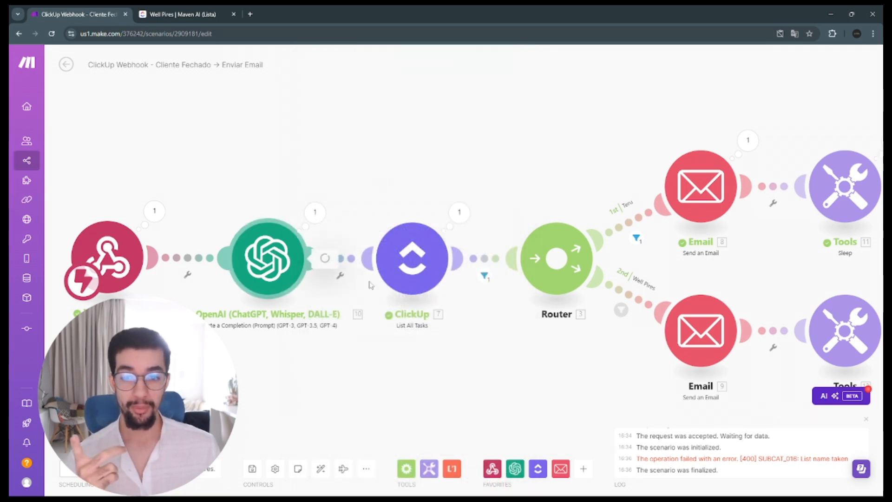
click(277, 251)
scroll(432, 409, down, 5)
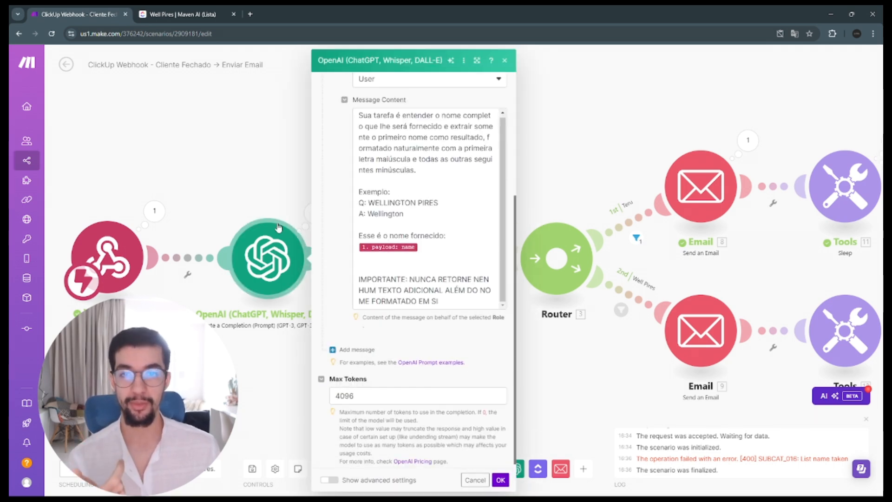
click(230, 176)
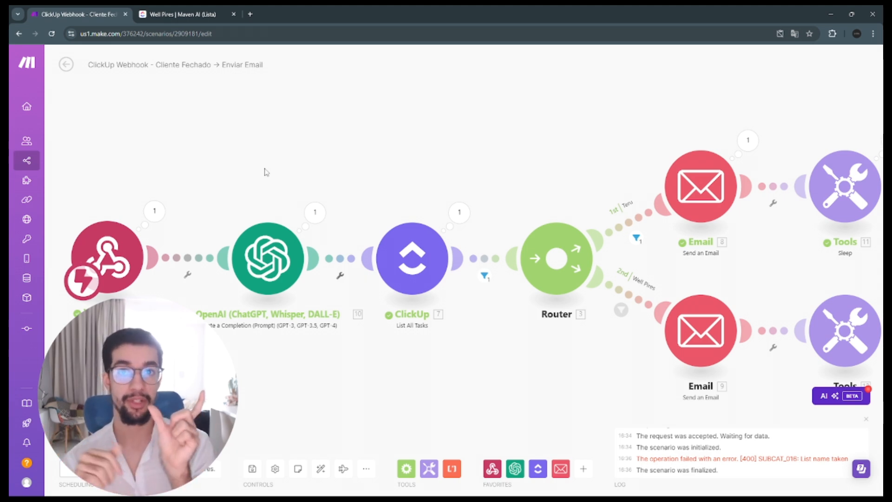
- Open the ClickUp List All Tasks settings and check the List ID against the Pipeline Agosto - 24 and Pipeline lists in ClickUp
drag(418, 147, 336, 110)
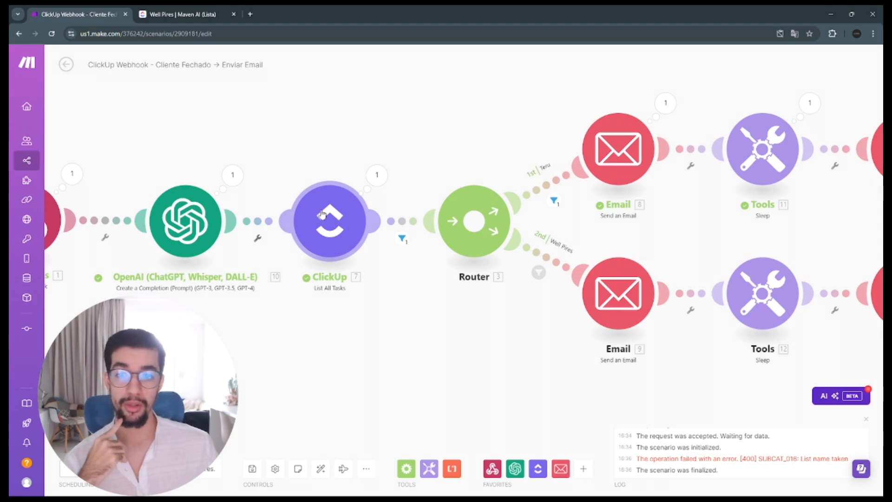
click(327, 218)
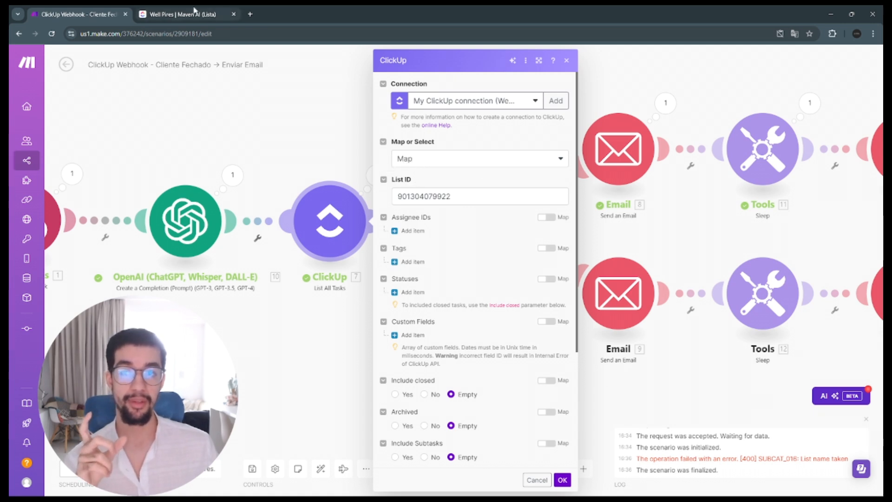
click(195, 10)
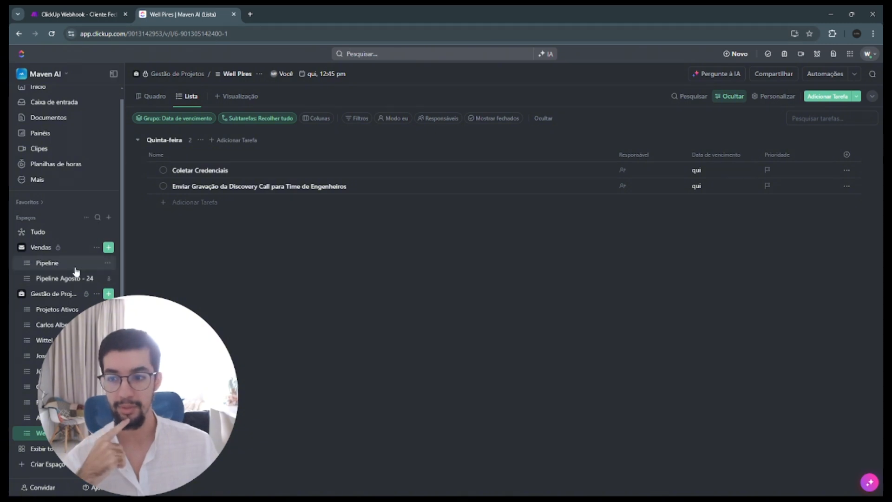
click(65, 278)
click(235, 37)
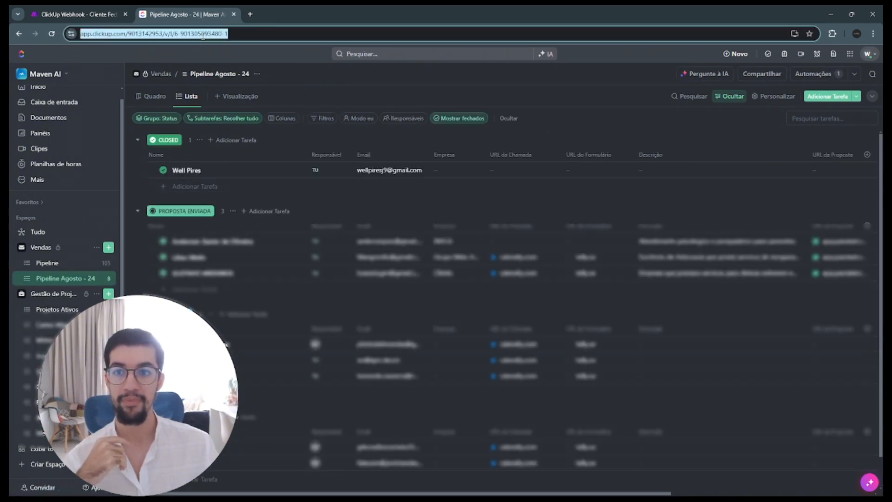
double_click(235, 37)
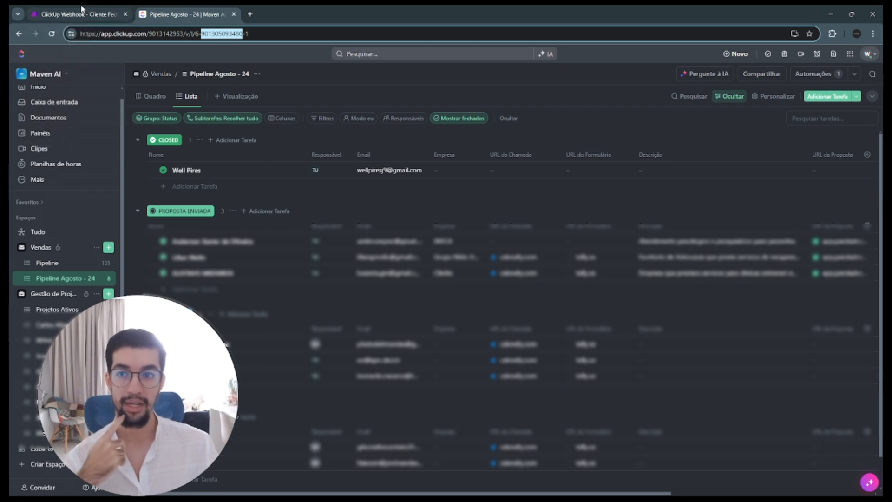
click(66, 9)
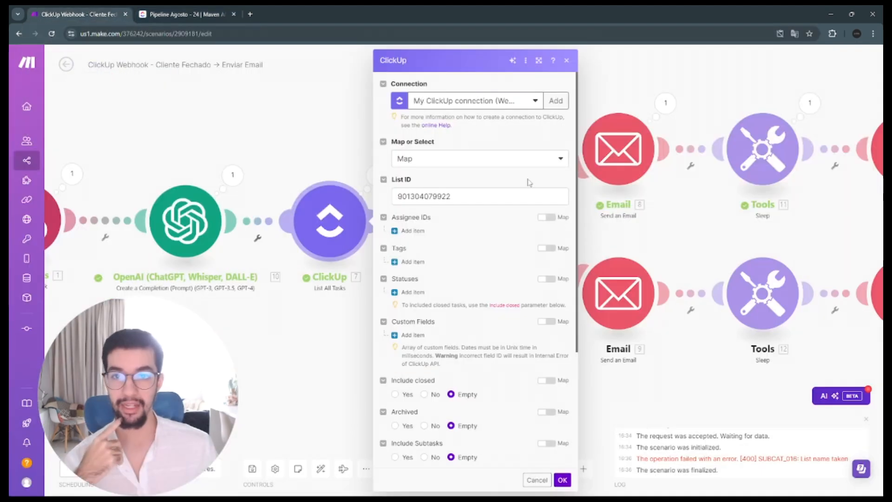
key(ctrl+Tab)
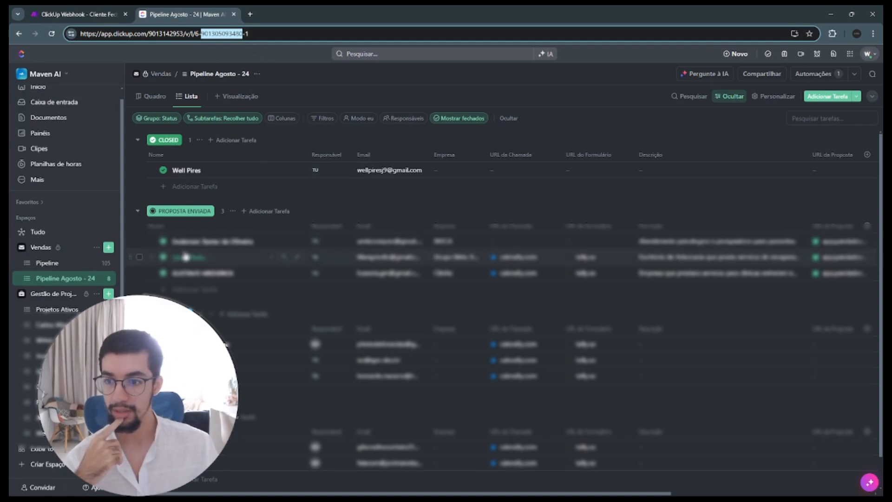
click(67, 268)
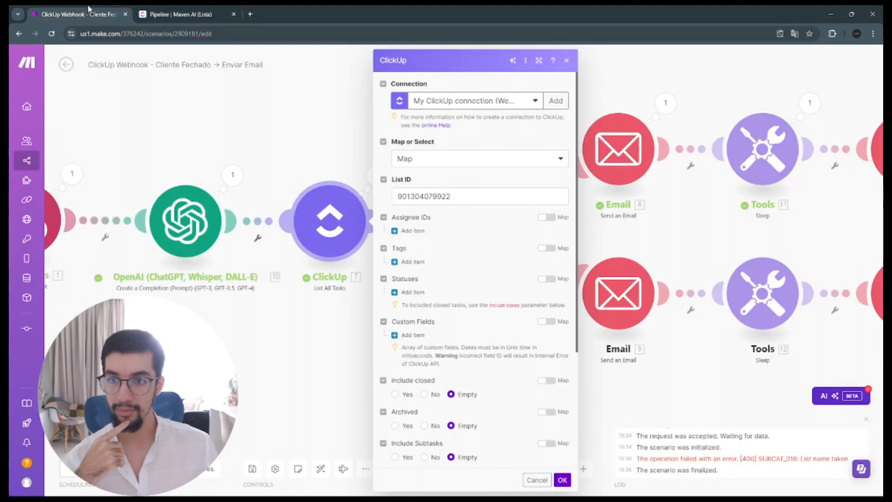
- Compare the list number in the ClickUp Pipeline list's web address with the List ID in the Make module
click(88, 8)
click(176, 13)
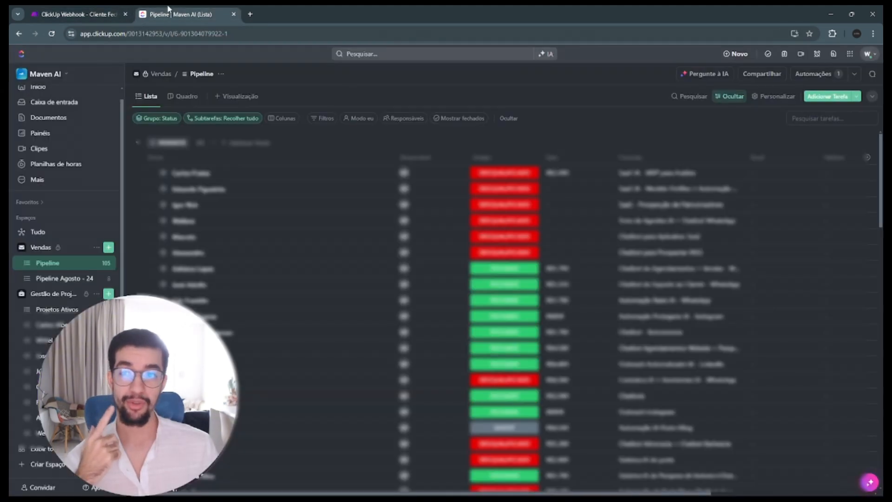
click(199, 34)
click(213, 34)
double_click(214, 34)
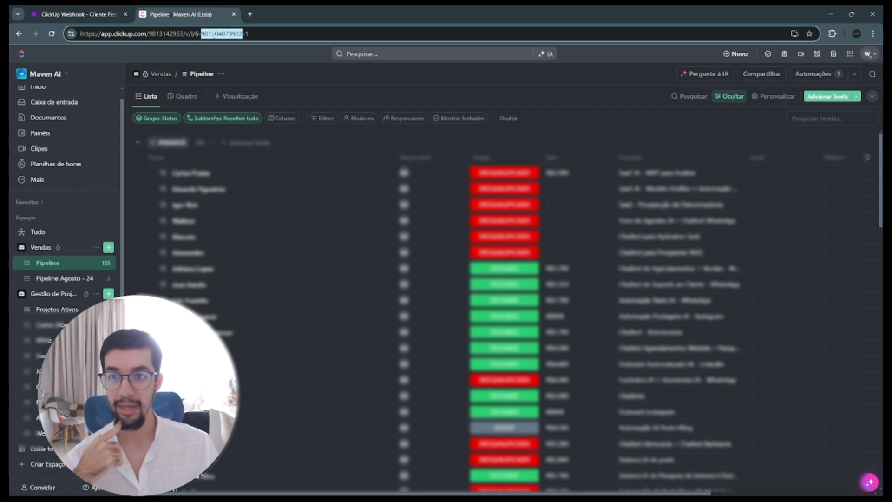
click(89, 14)
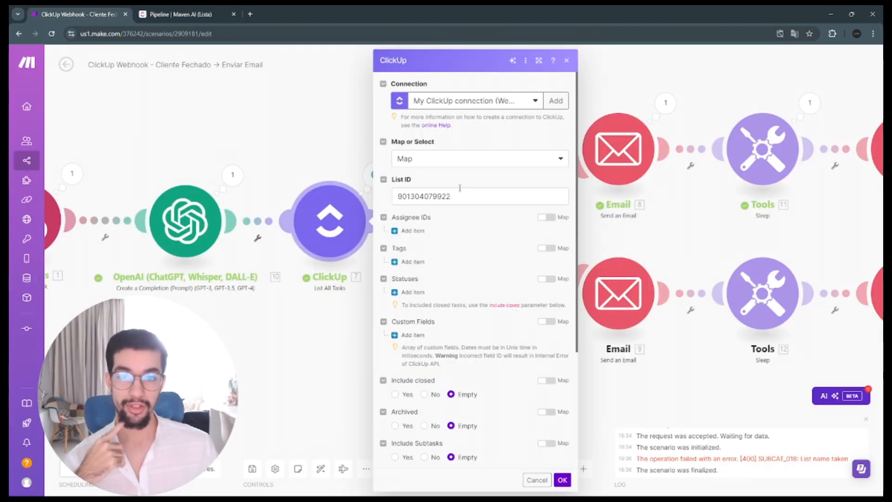
click(189, 13)
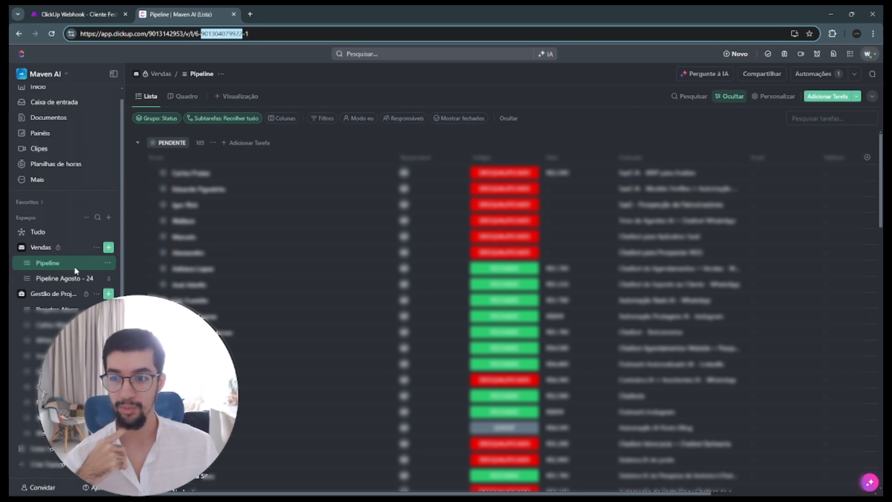
click(61, 278)
double_click(207, 35)
key(ctrl+c)
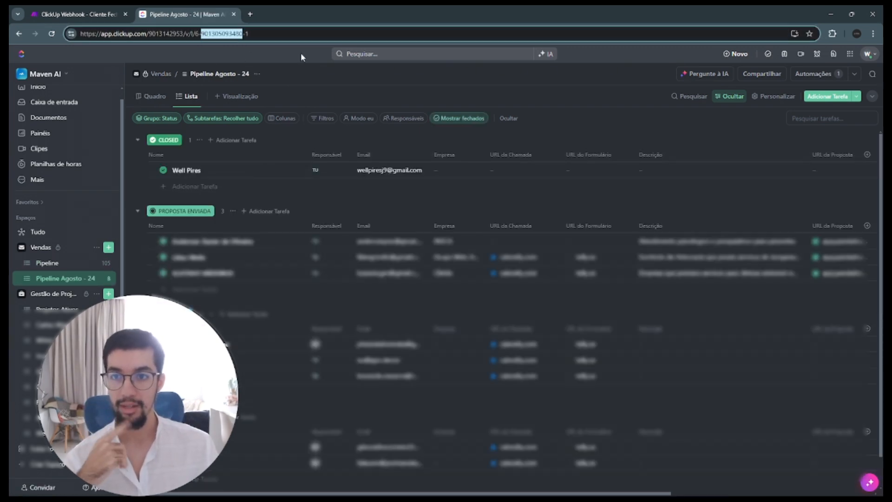
click(79, 14)
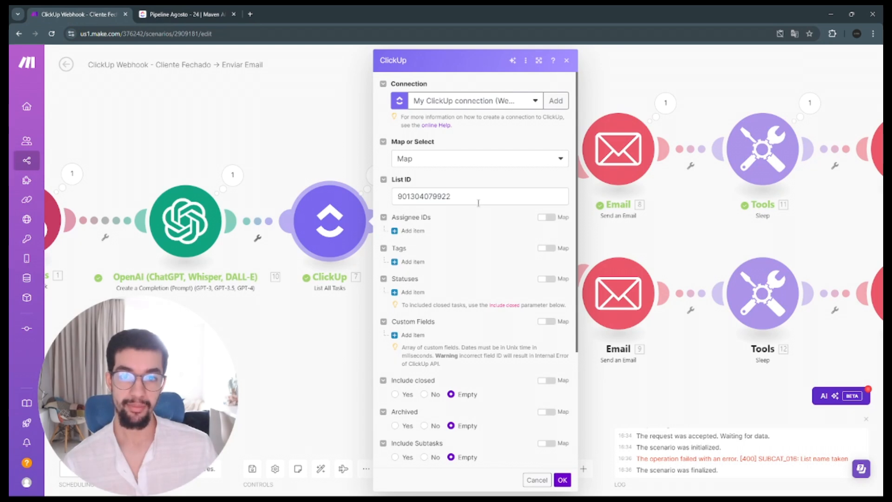
key(ctrl+v)
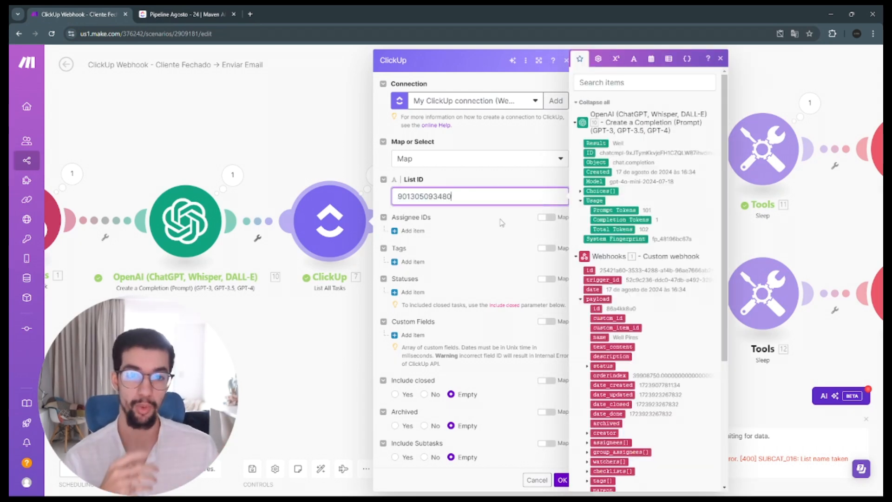
scroll(502, 223, down, 4)
scroll(505, 261, up, 4)
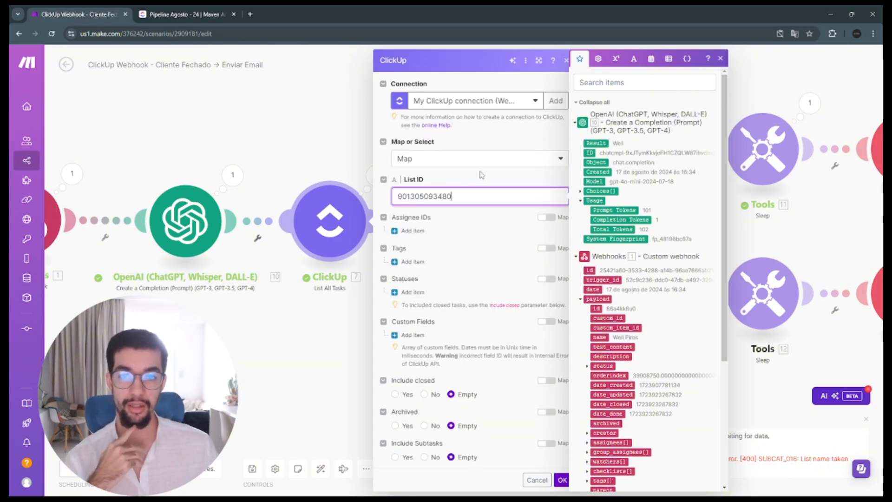
click(481, 175)
scroll(493, 274, down, 4)
click(563, 481)
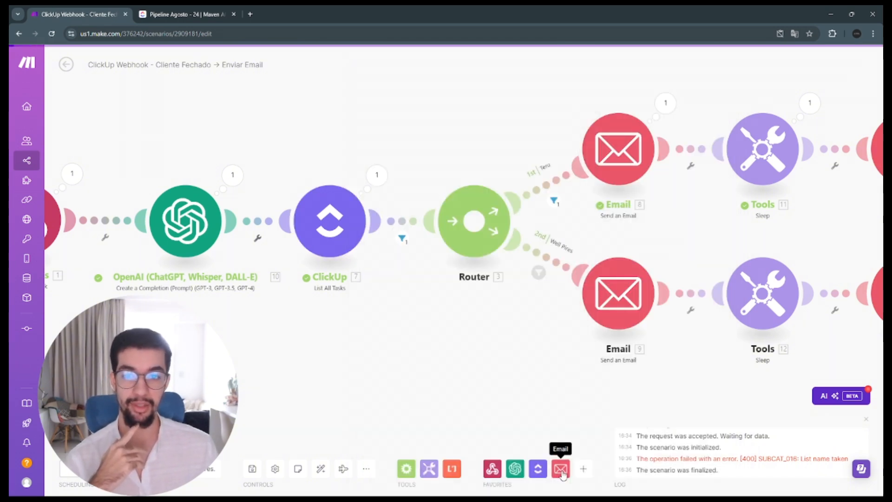
key(ctrl+s)
- Inspect the bundle results of the filter between ClickUp List All Tasks and the Router, and close the inspector
drag(420, 367, 186, 338)
scroll(288, 352, down, 2)
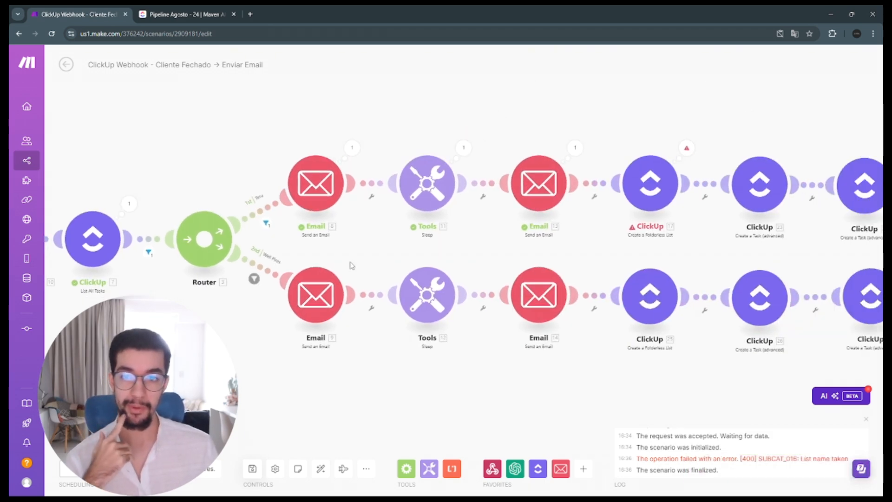
drag(211, 168, 331, 193)
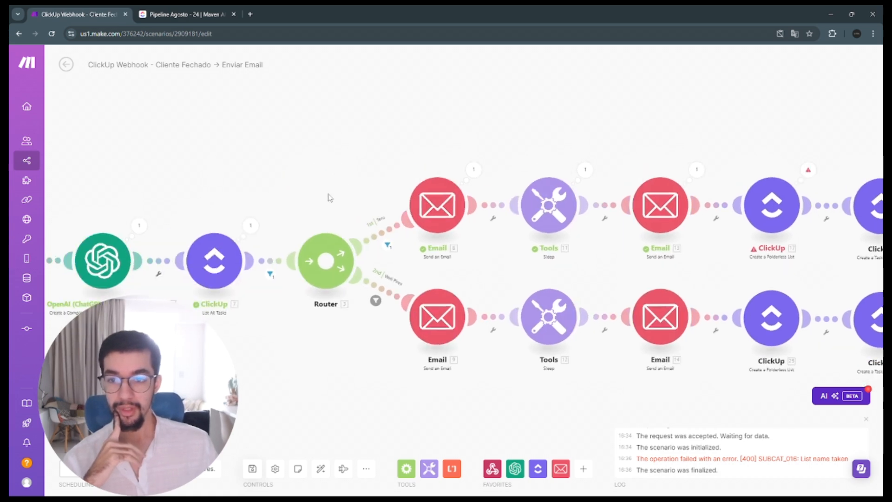
click(271, 277)
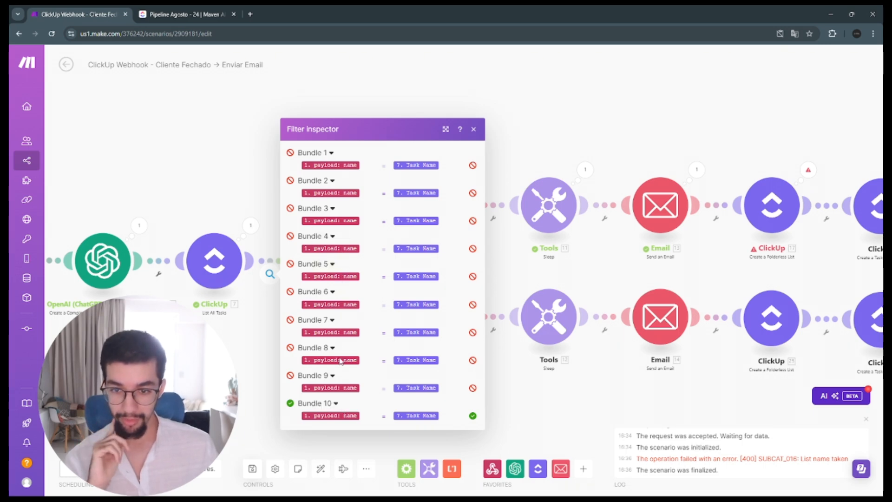
click(267, 247)
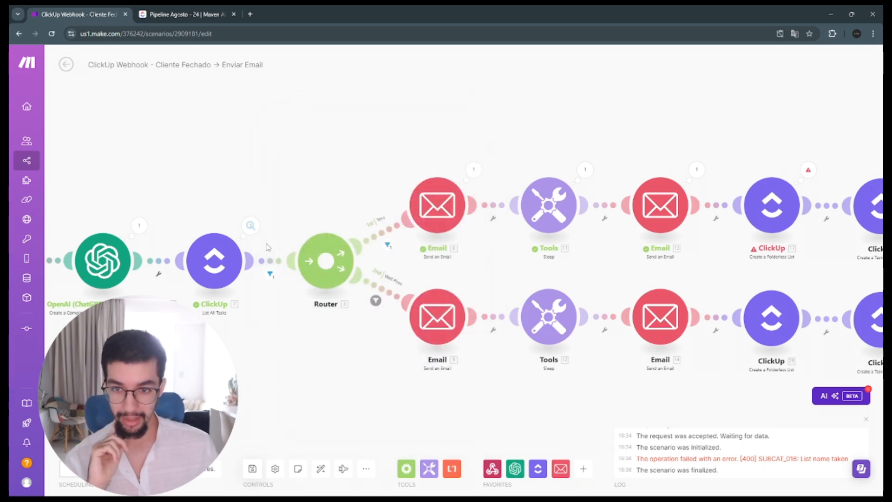
- Review the filter condition before the Router, matching the webhook payload name to the ClickUp Task Name, and close it without changes
right_click(269, 274)
click(315, 268)
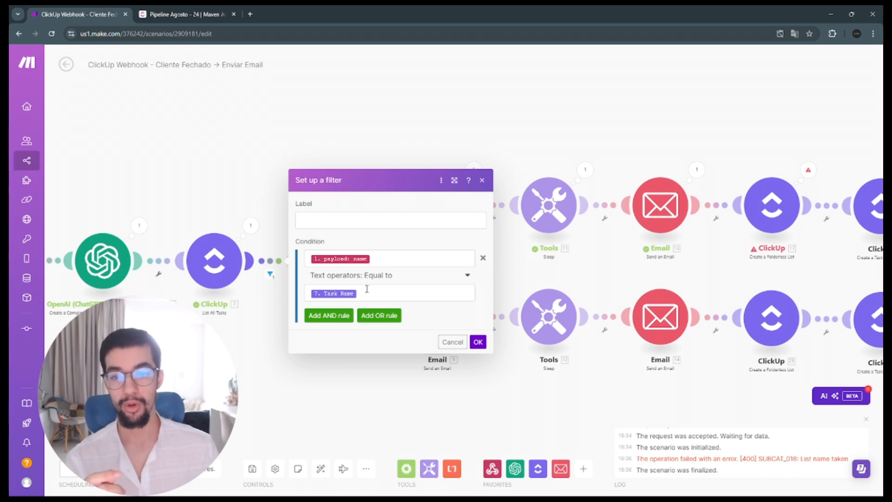
click(231, 180)
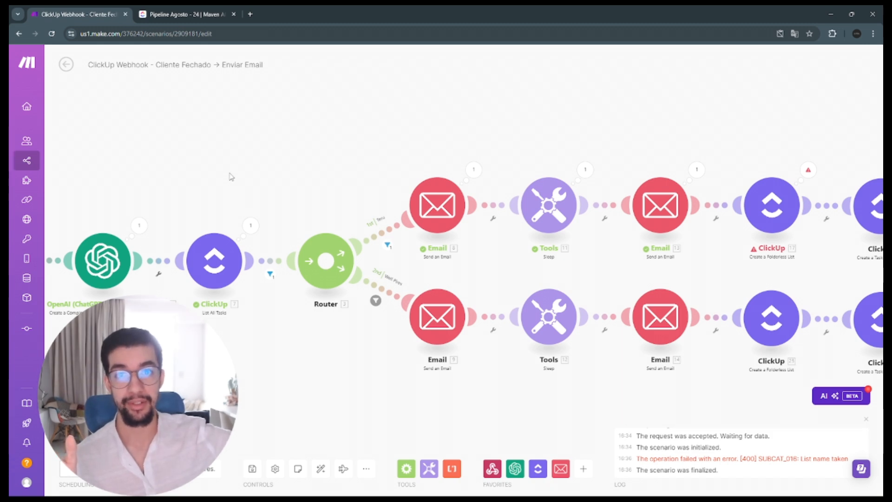
drag(232, 177, 322, 175)
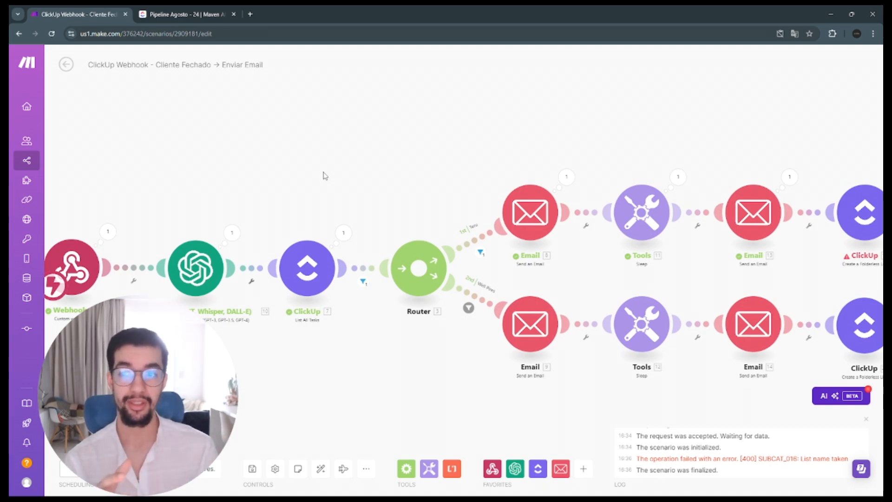
click(365, 279)
click(412, 281)
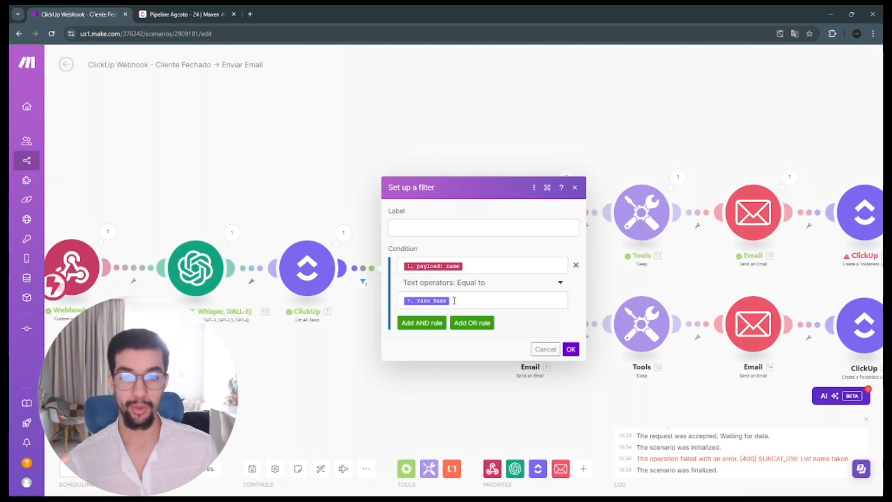
click(340, 135)
- Open the lower route's first Send an Email module and review its connection, sent folder, recipient, subject and content type
drag(413, 160, 326, 161)
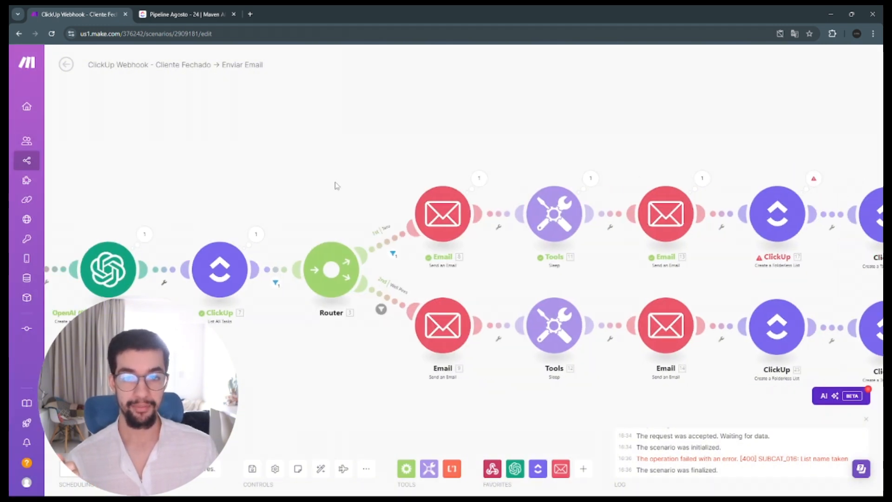
drag(377, 187, 292, 182)
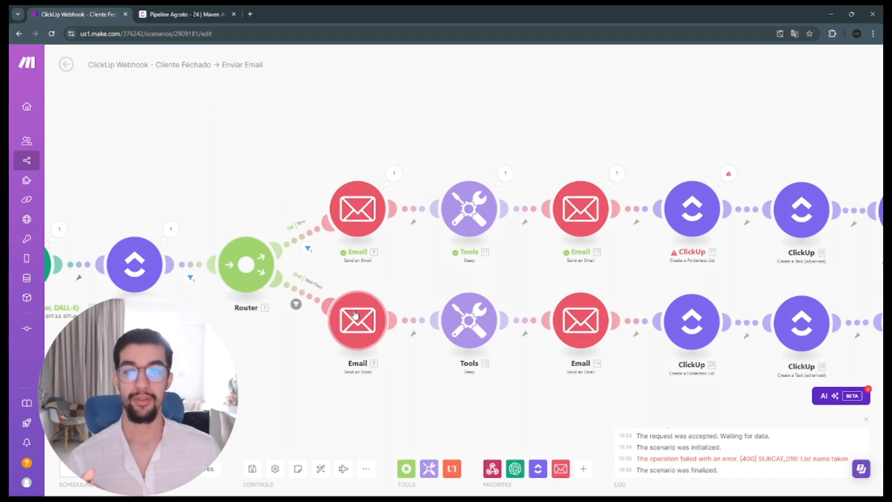
click(357, 316)
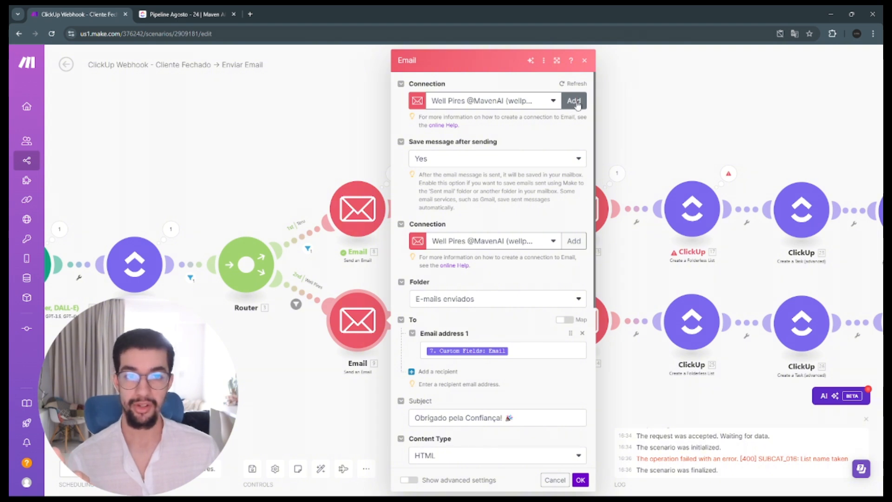
scroll(509, 183, down, 1)
scroll(505, 193, up, 1)
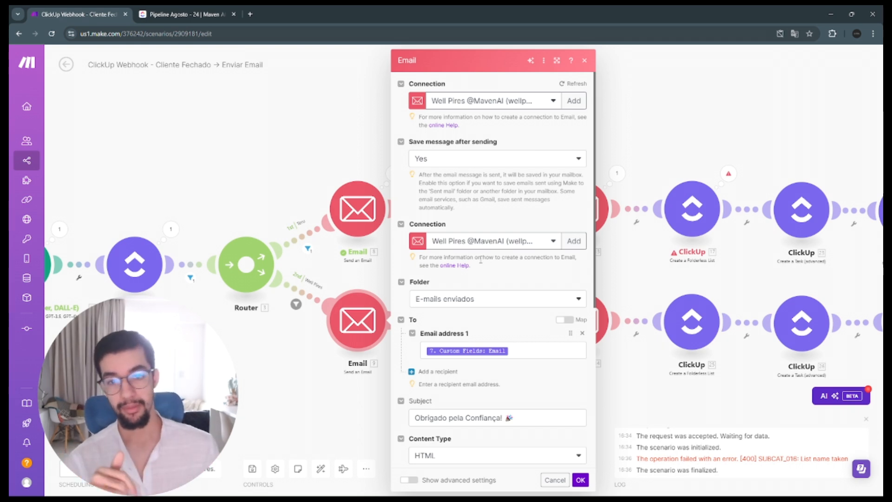
scroll(483, 260, down, 2)
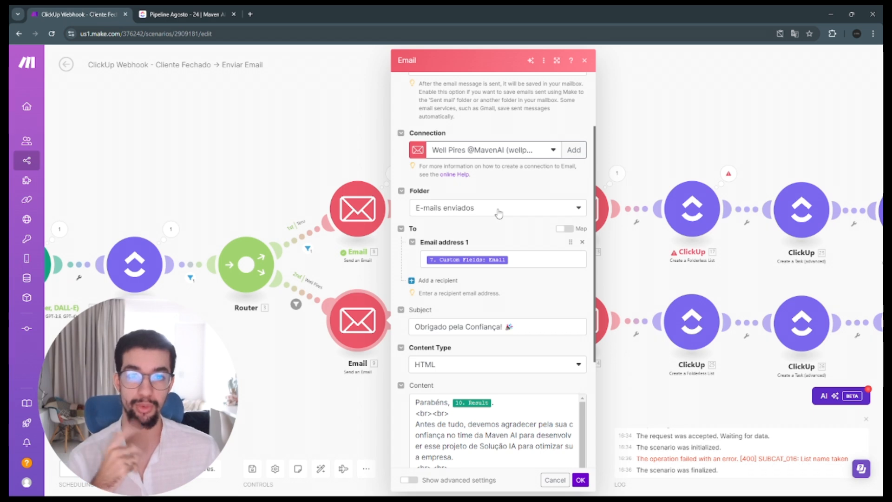
scroll(496, 211, down, 2)
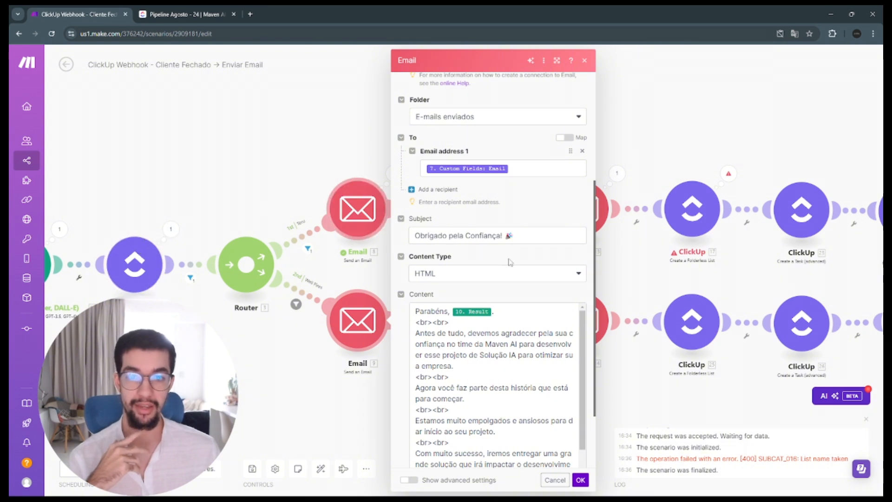
scroll(417, 232, down, 1)
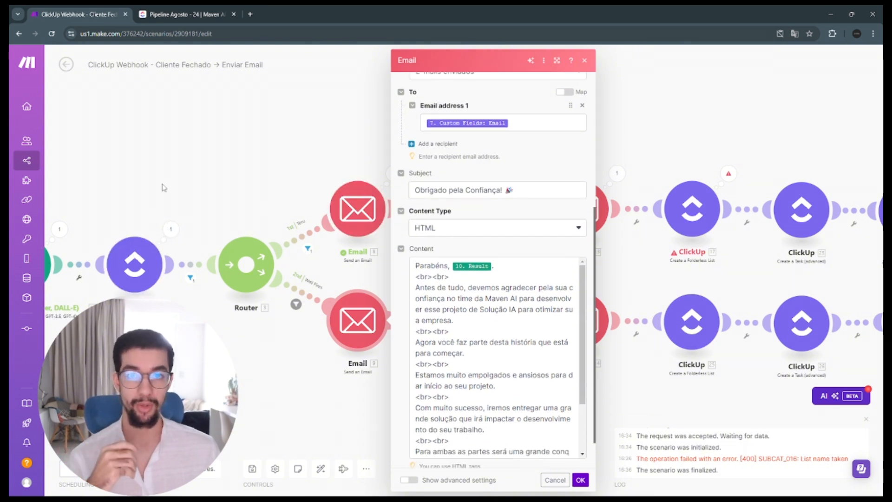
- Examine the mappable data for the recipient address, expanding the webhook's custom_fields, type_config and options entries, and close the mapping list
scroll(172, 181, left, 5)
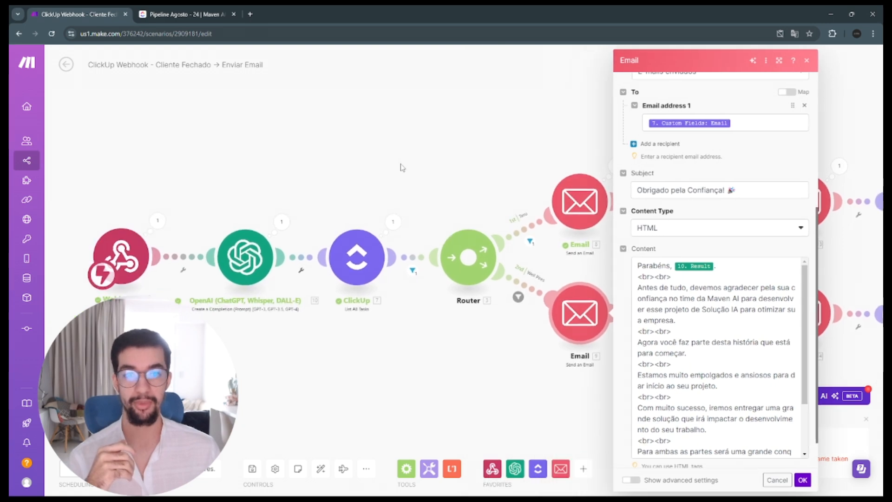
click(743, 124)
scroll(519, 279, down, 10)
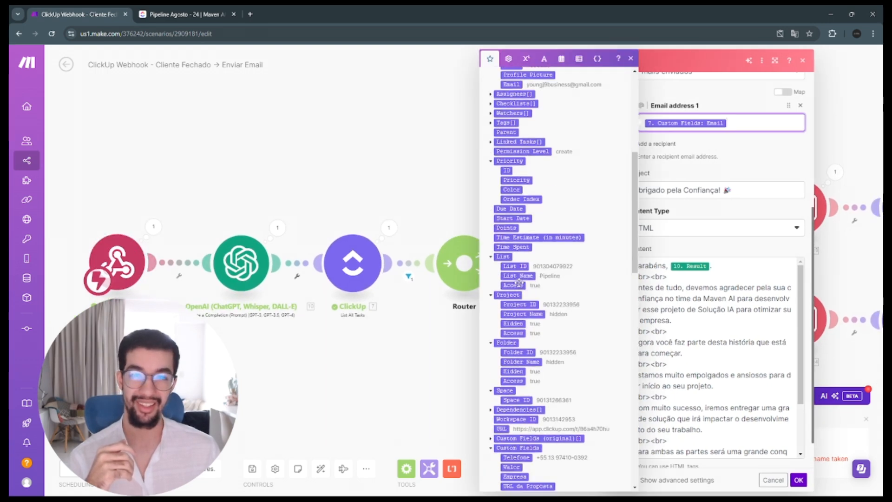
scroll(518, 282, up, 10)
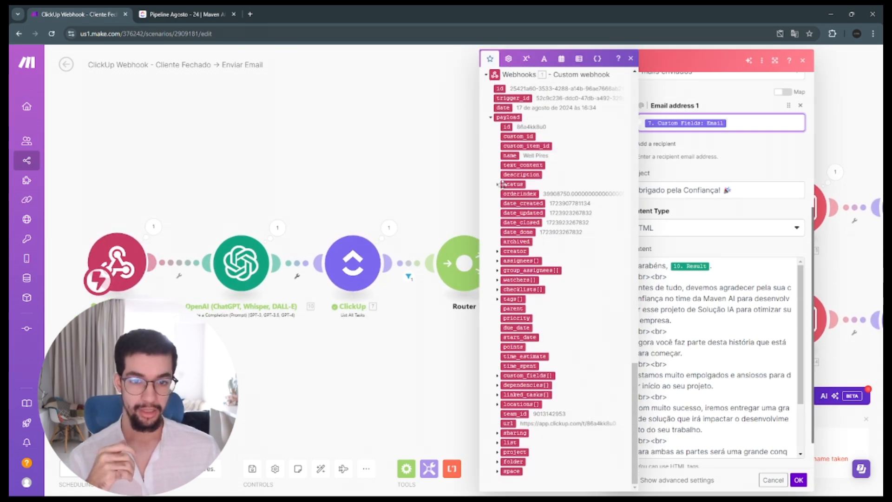
click(497, 376)
scroll(506, 374, down, 1)
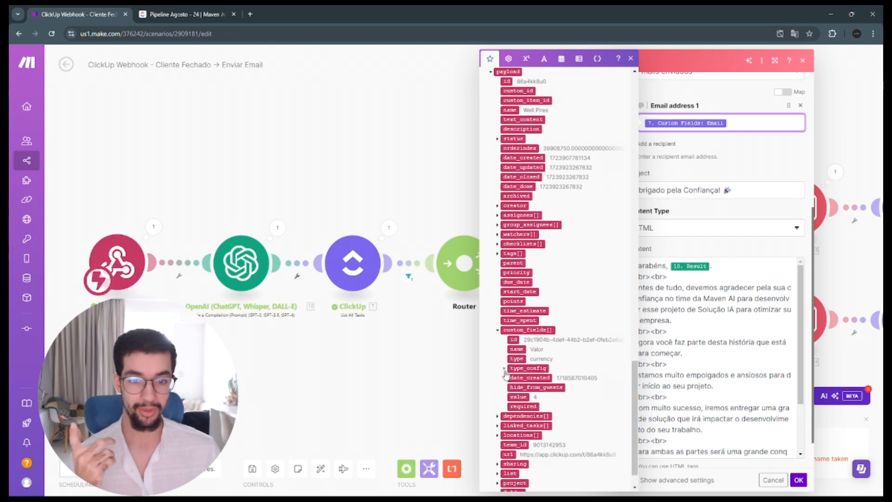
click(504, 368)
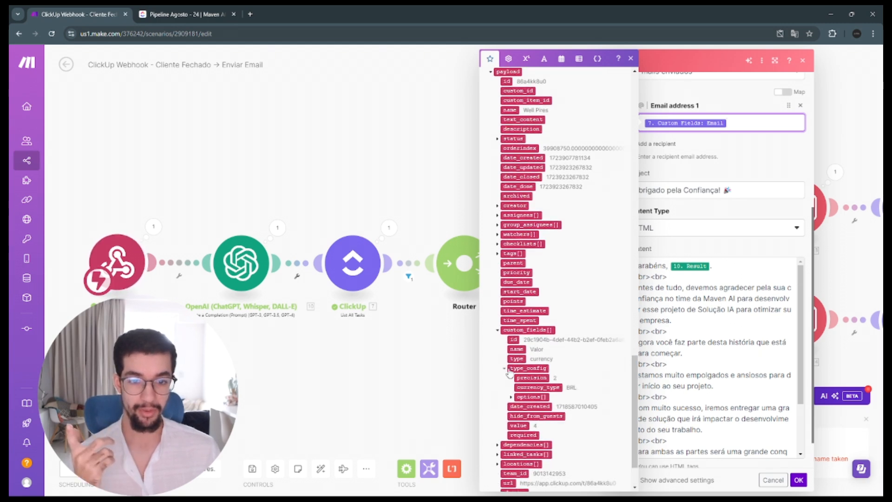
click(511, 398)
scroll(513, 397, down, 1)
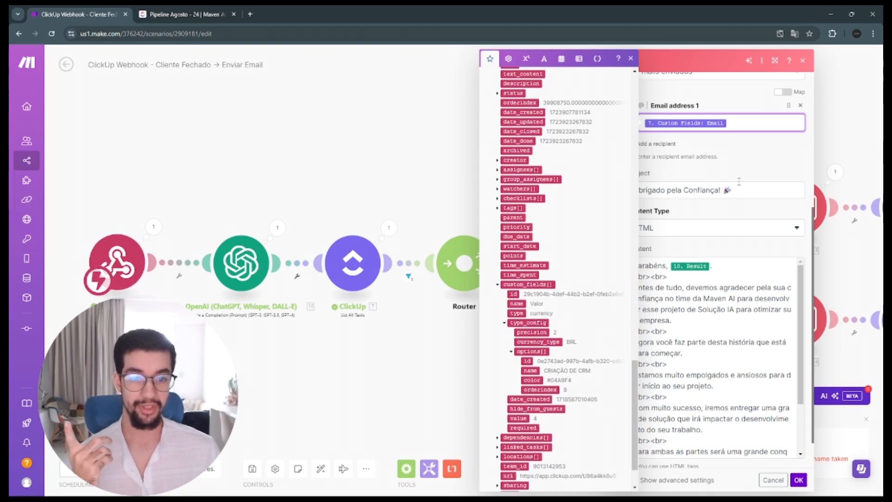
click(746, 165)
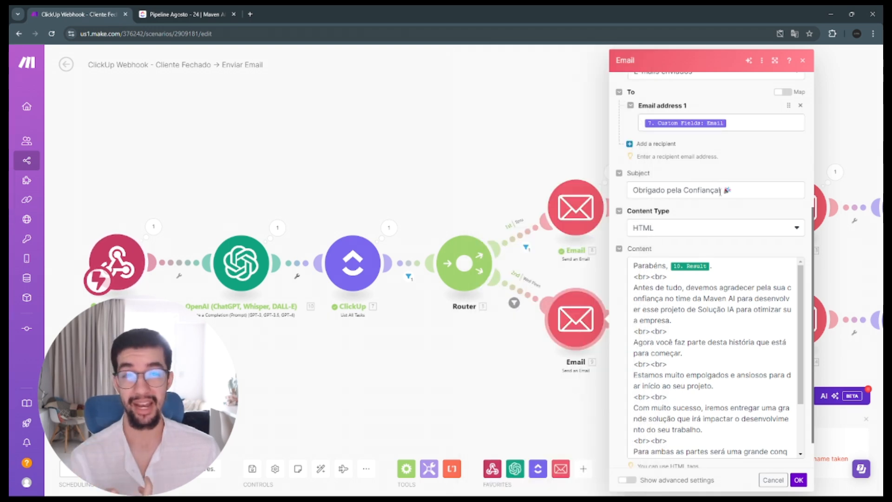
- Read through the email's HTML content with its mapped first name, and close the module's settings
scroll(738, 246, down, 3)
scroll(739, 256, up, 2)
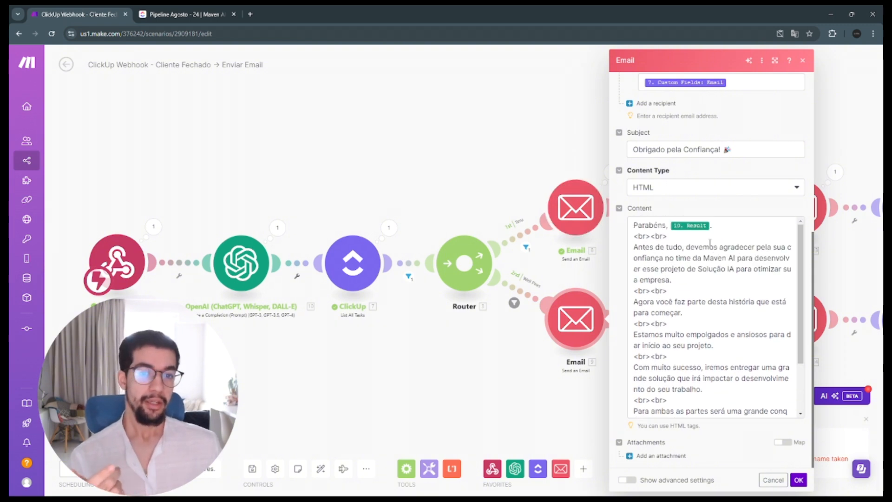
scroll(710, 242, down, 3)
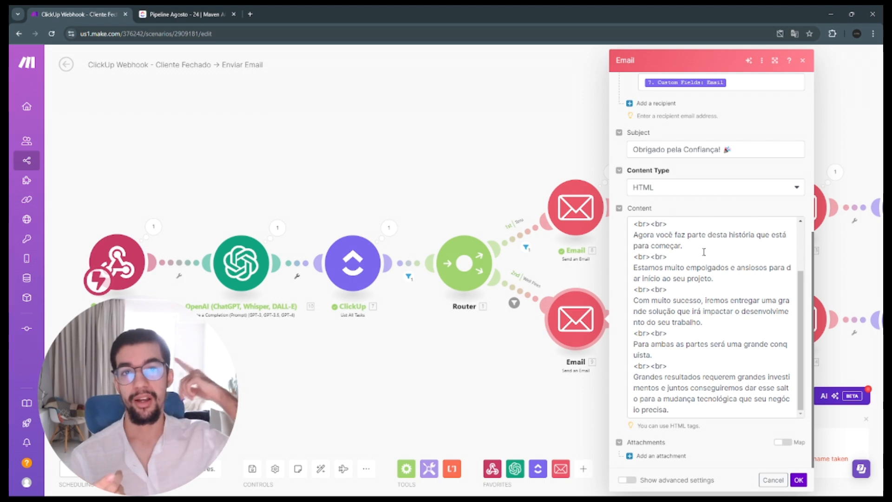
scroll(704, 252, up, 5)
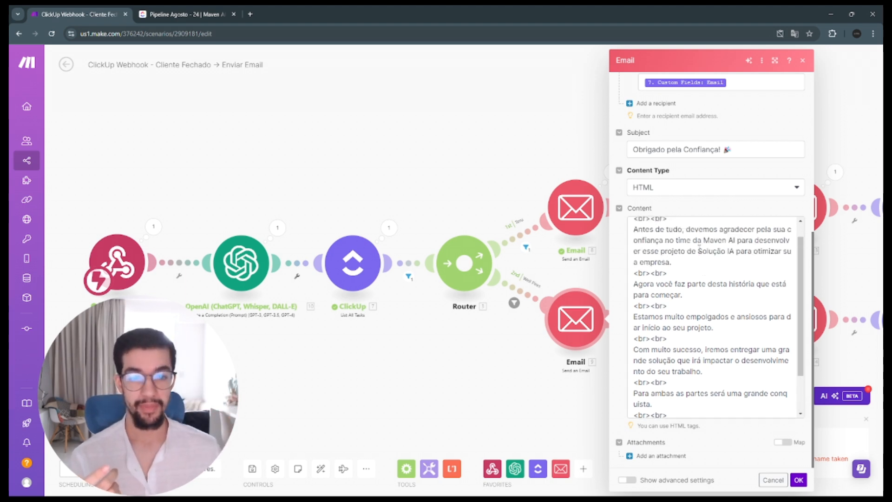
click(430, 135)
drag(432, 135, 328, 150)
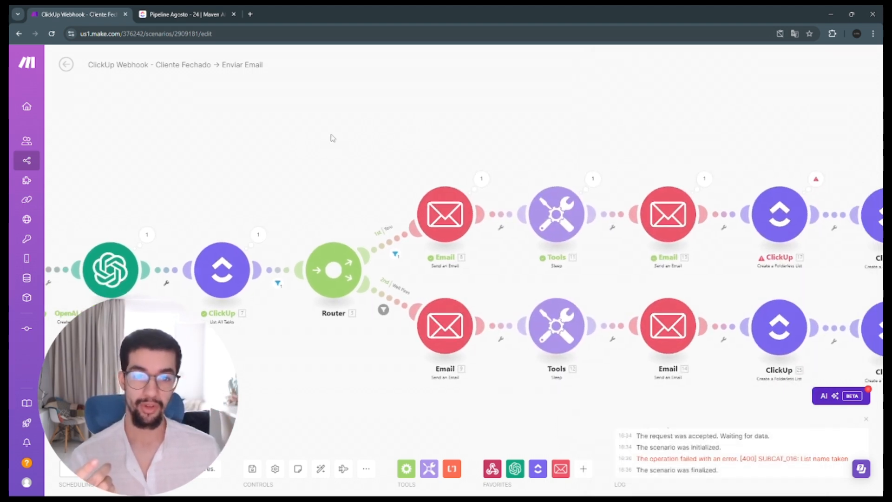
- Open the settings of the lower route's Create a Folderless List module to view its mapping, space, list name and due date fields
click(552, 205)
click(448, 104)
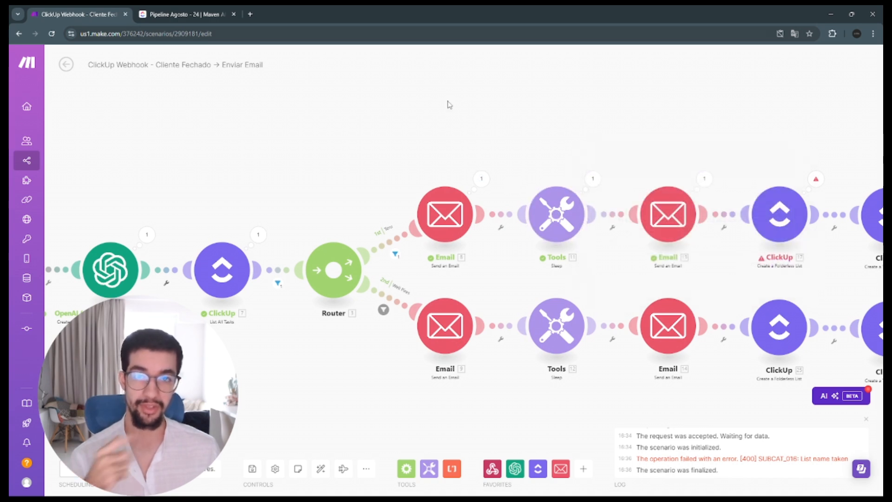
drag(448, 104, 370, 105)
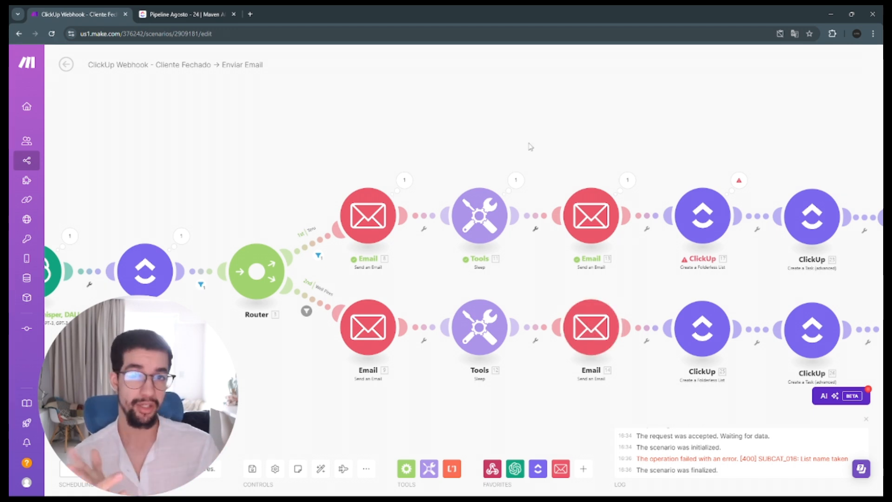
drag(637, 122, 399, 111)
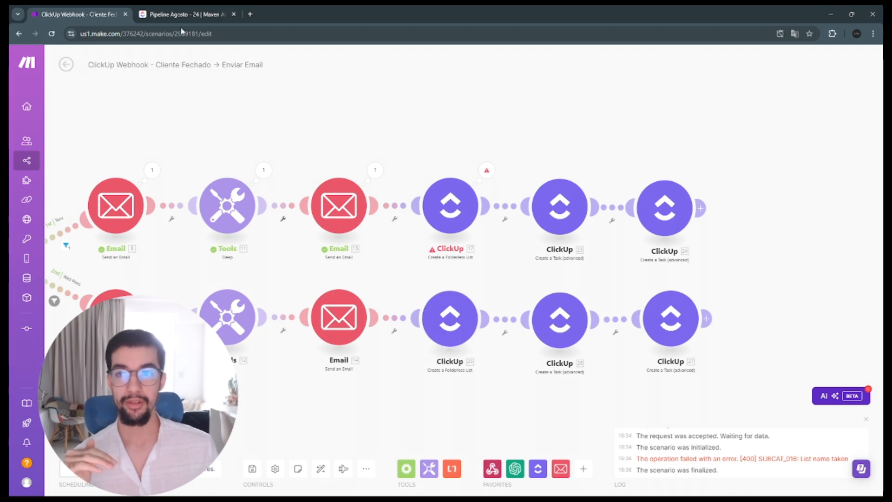
key(ctrl+Tab)
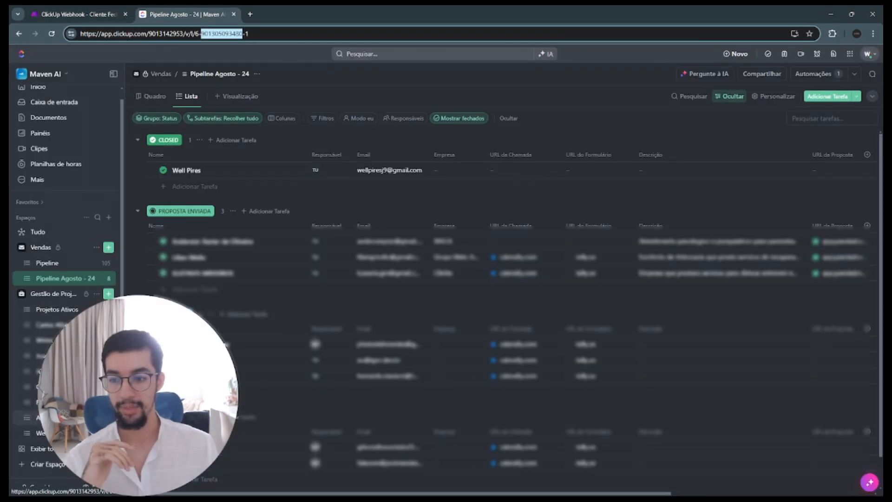
click(74, 14)
drag(381, 141, 308, 126)
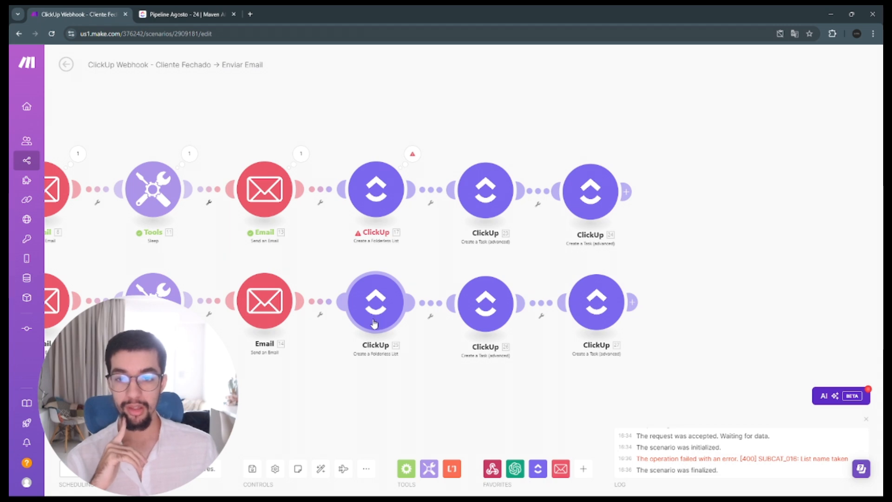
click(468, 312)
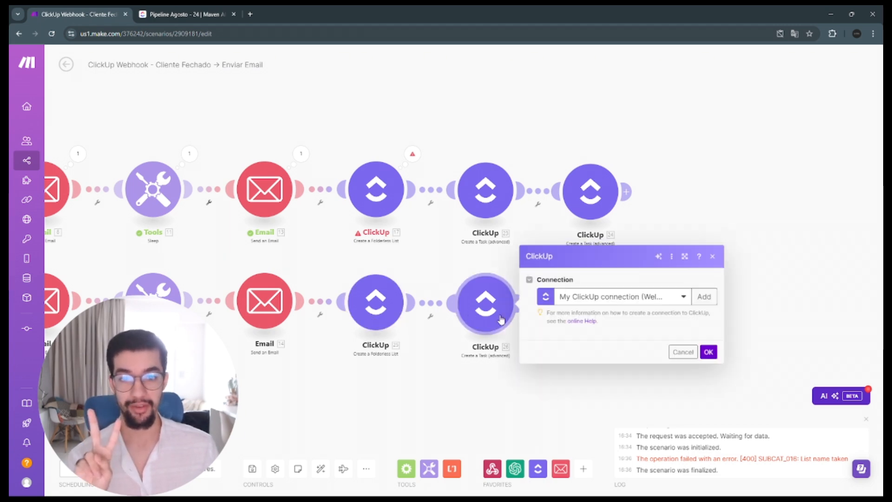
click(417, 392)
click(376, 312)
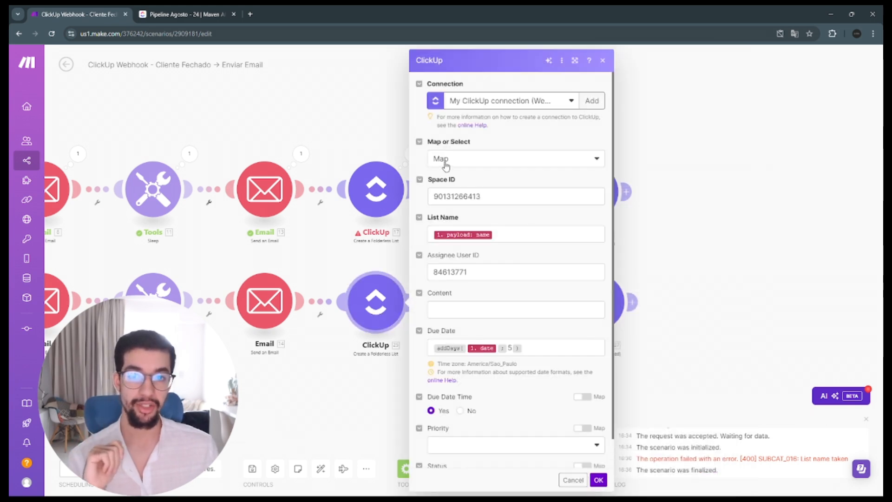
- Switch to ClickUp, open the Gestão de Projetos space, highlight the space ID in its URL, and return to the Make scenario
click(186, 14)
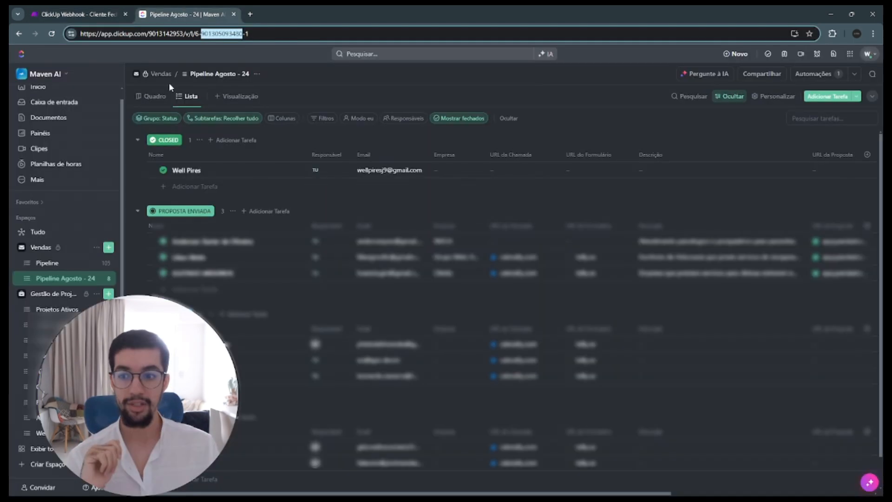
click(51, 295)
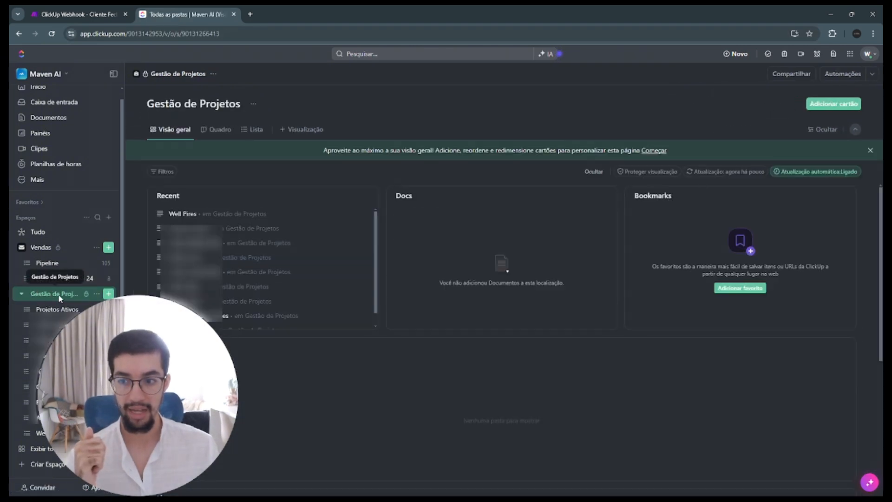
click(204, 34)
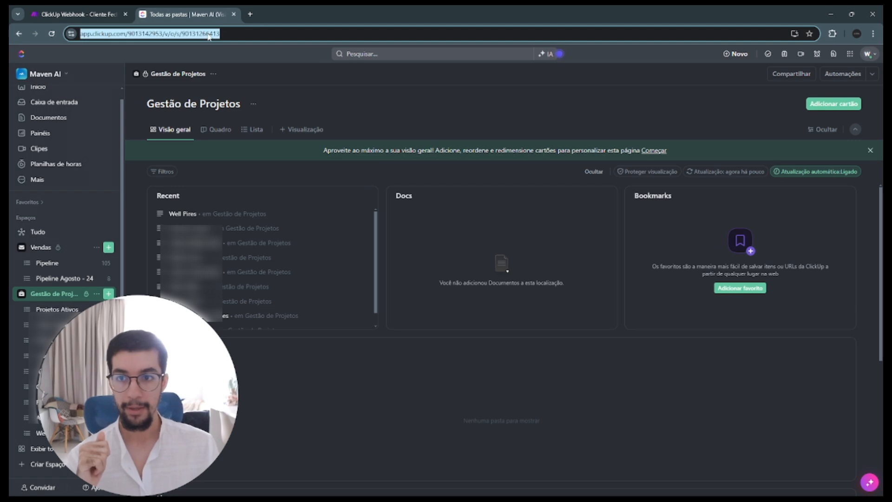
click(206, 33)
double_click(211, 33)
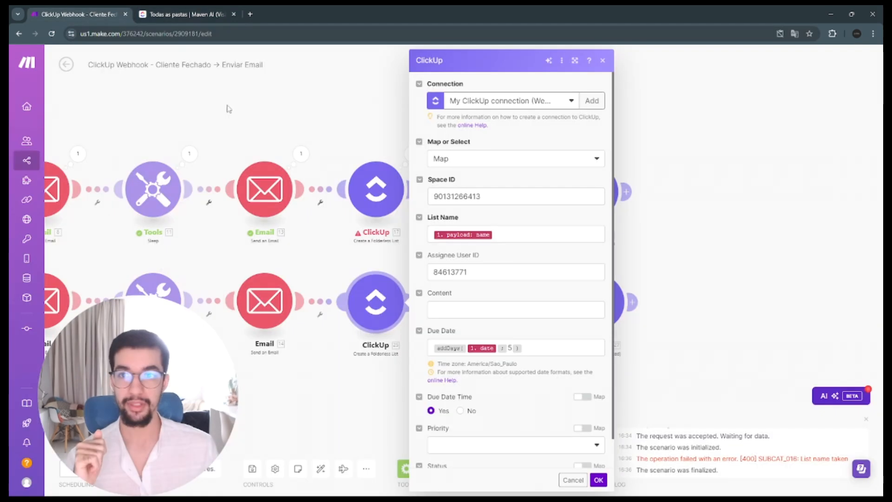
click(74, 14)
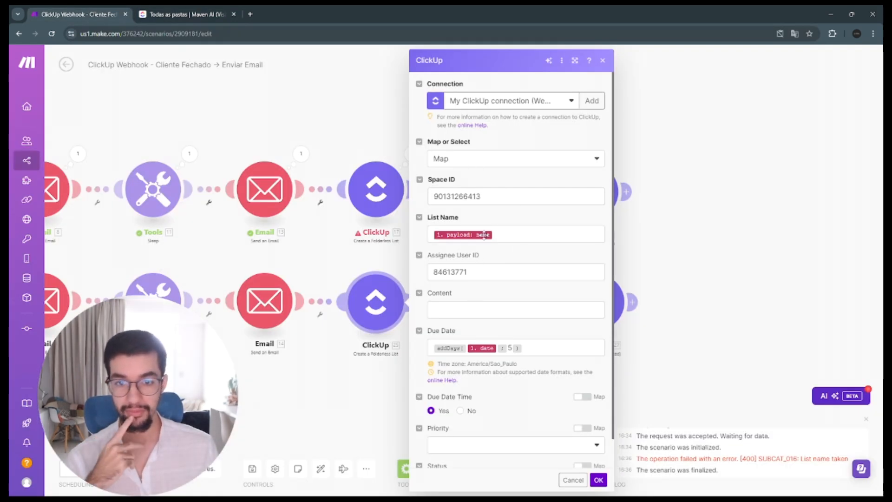
- Examine the mappable ClickUp data for the List Name, expanding the Assignees entry to find the user ID, and close the mapping list
click(516, 234)
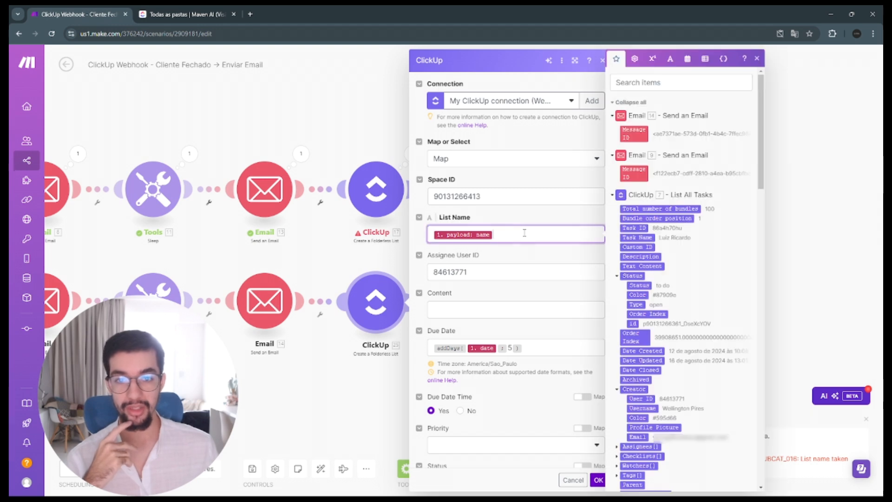
scroll(501, 305, down, 2)
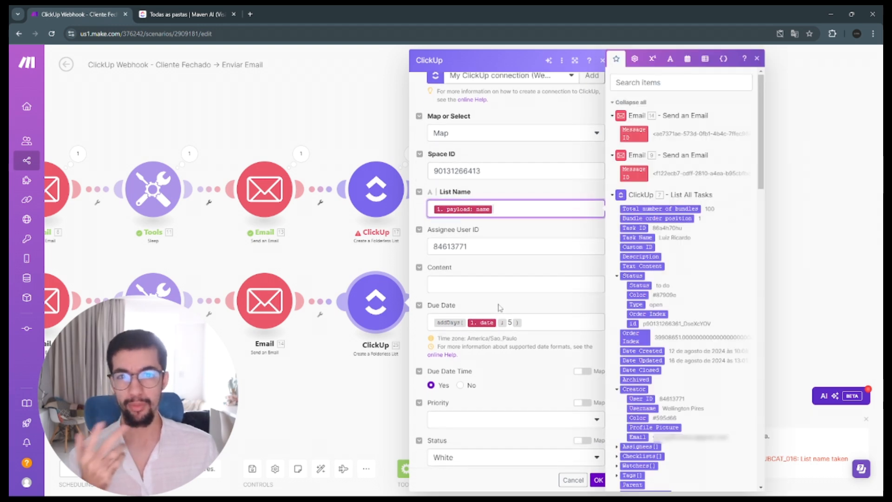
scroll(634, 288, down, 4)
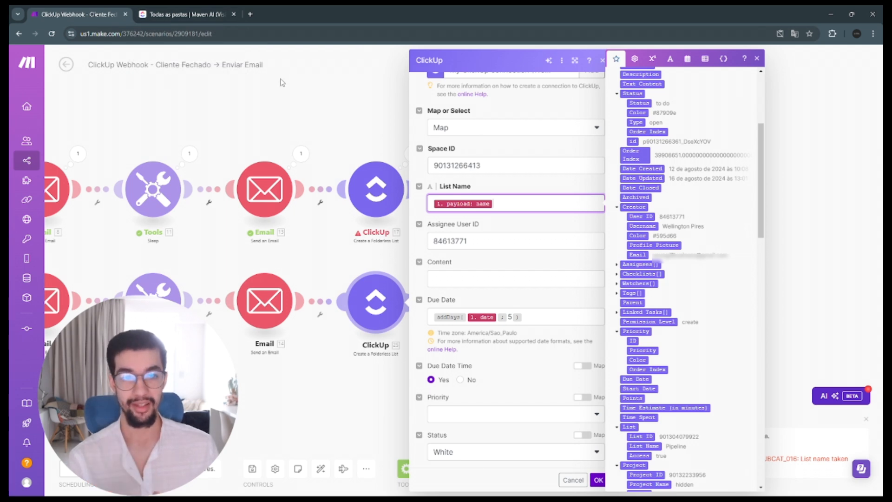
scroll(652, 204, up, 2)
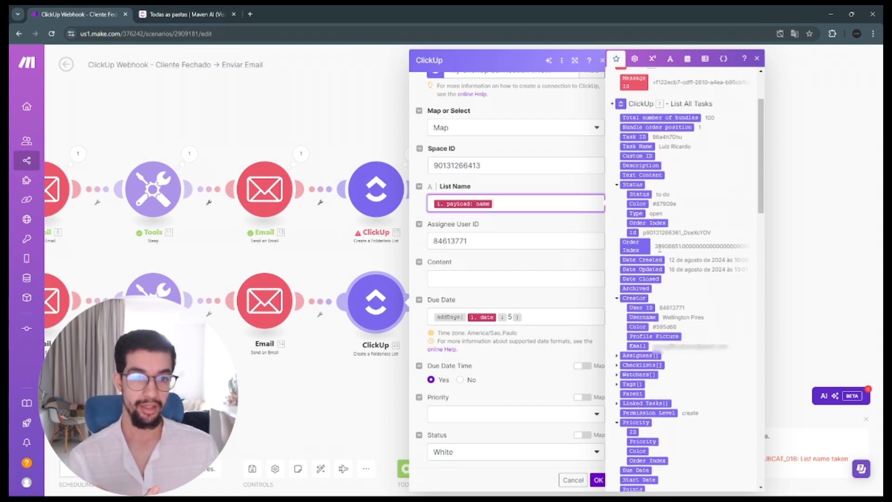
scroll(659, 249, up, 1)
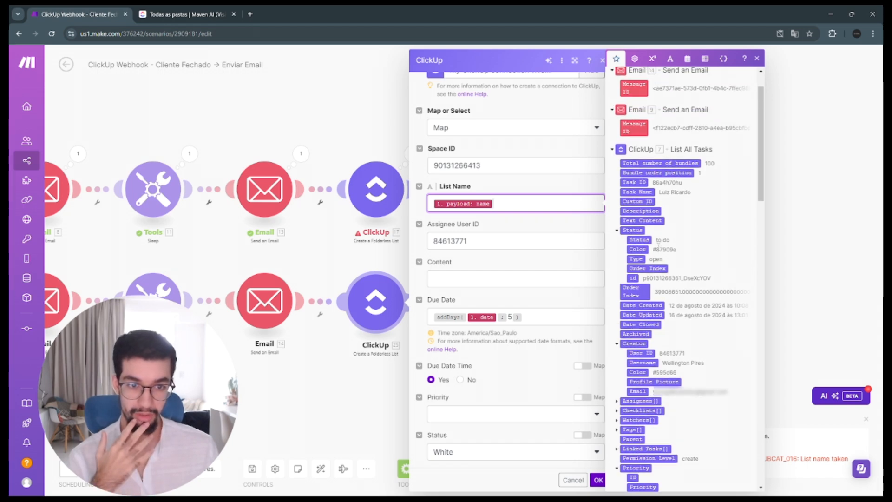
scroll(657, 247, down, 5)
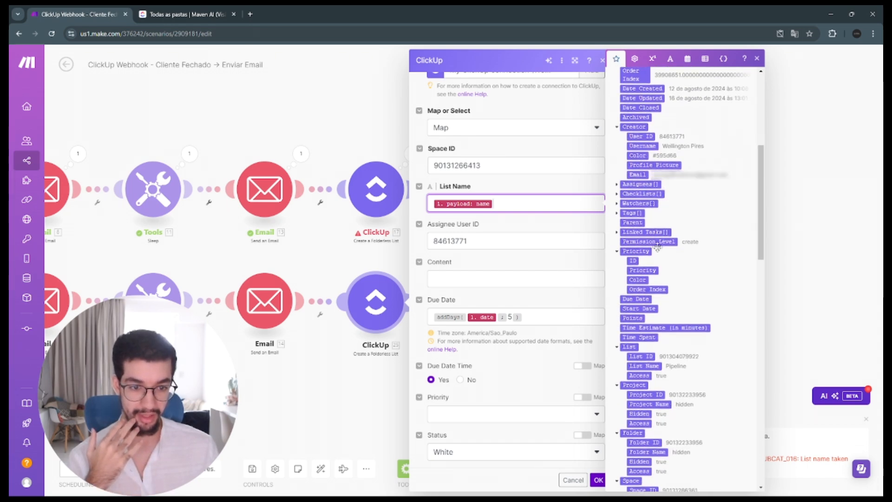
scroll(655, 232, up, 5)
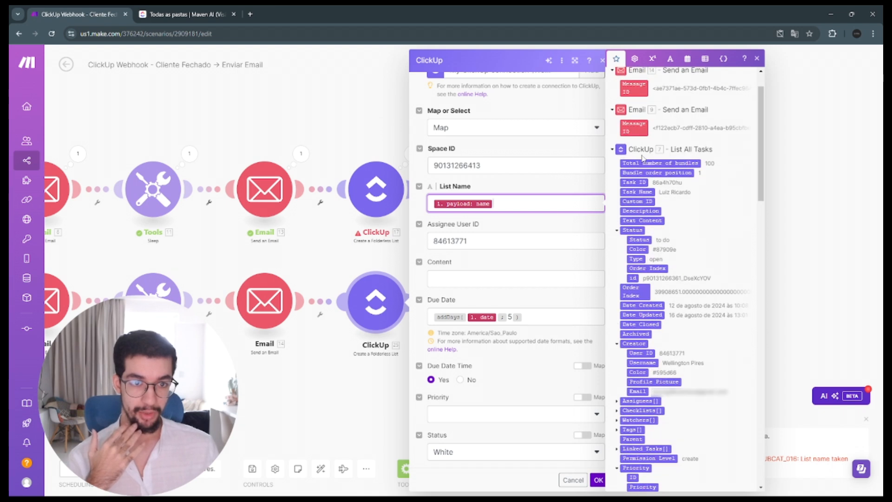
scroll(647, 199, down, 1)
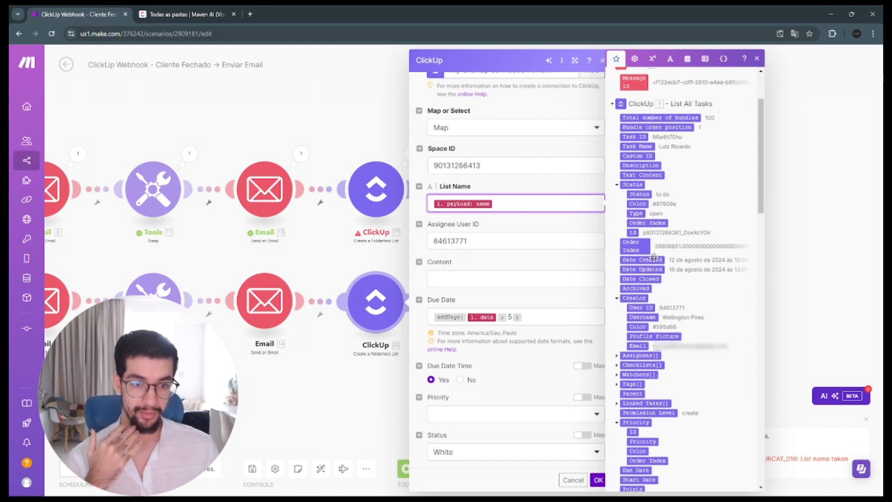
scroll(638, 290, down, 1)
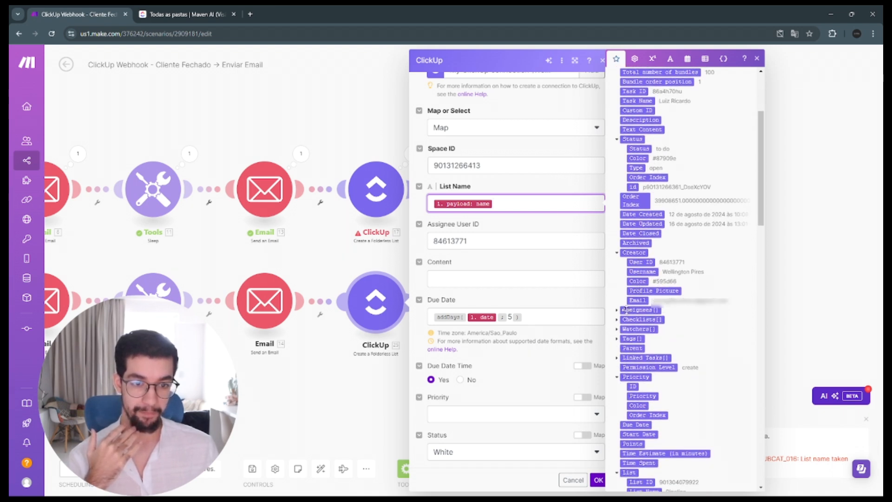
click(625, 310)
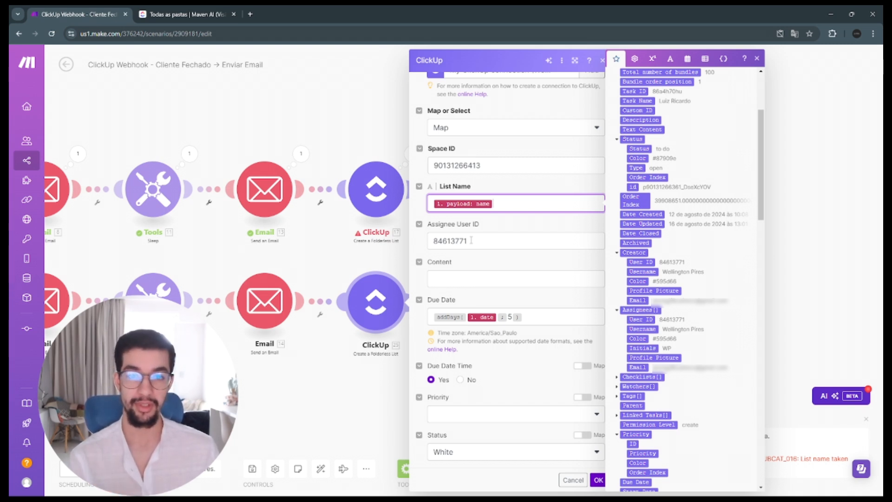
click(474, 301)
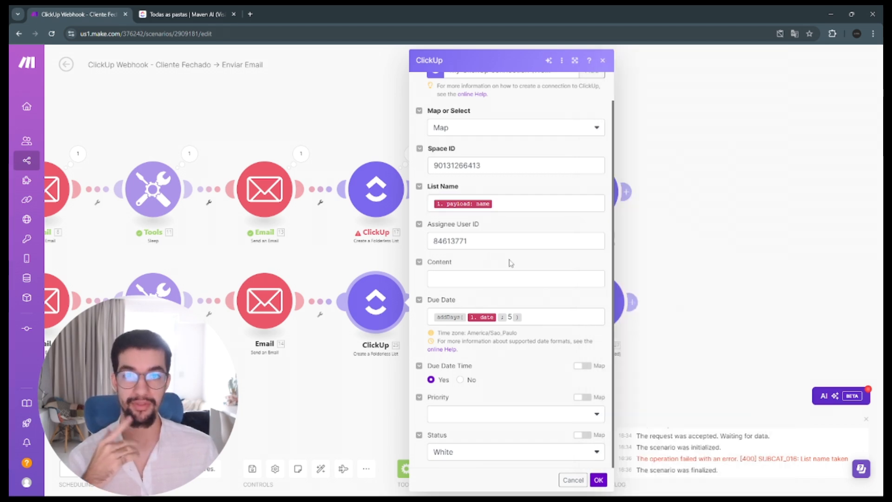
- Switch to ClickUp, view the closed client's list in Gestão de Projetos with its tasks and due date, and return to Make
click(193, 13)
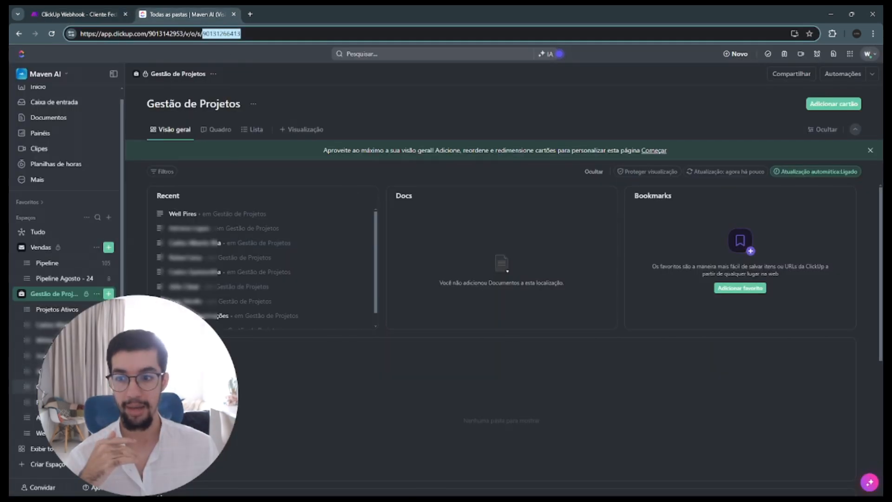
click(42, 432)
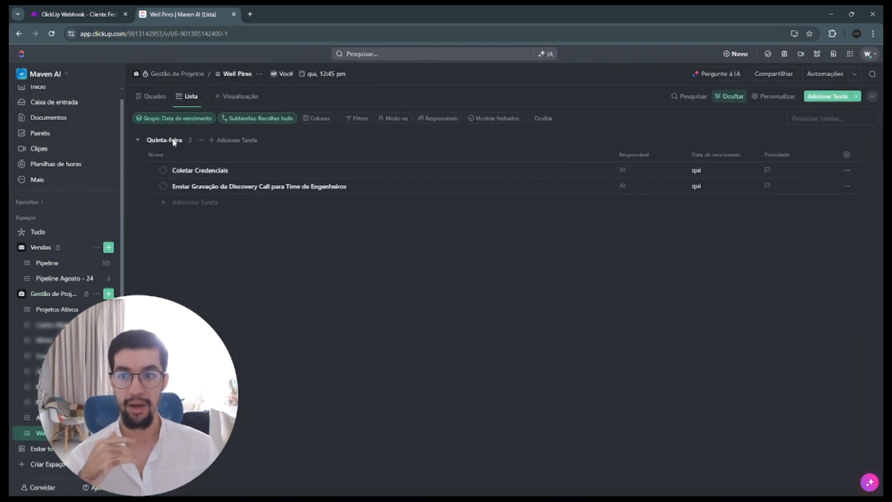
click(33, 10)
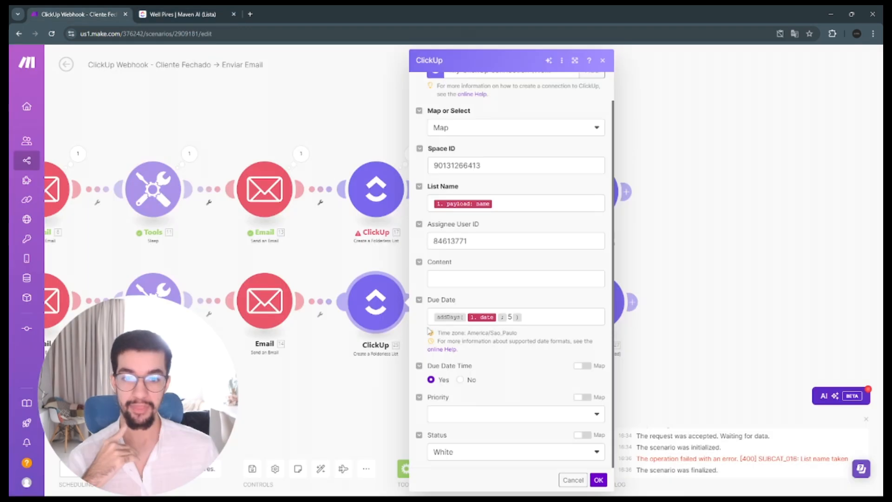
- Examine the Due Date's addDays formula alongside the date and general functions, and close the Folderless List module without changes
click(562, 319)
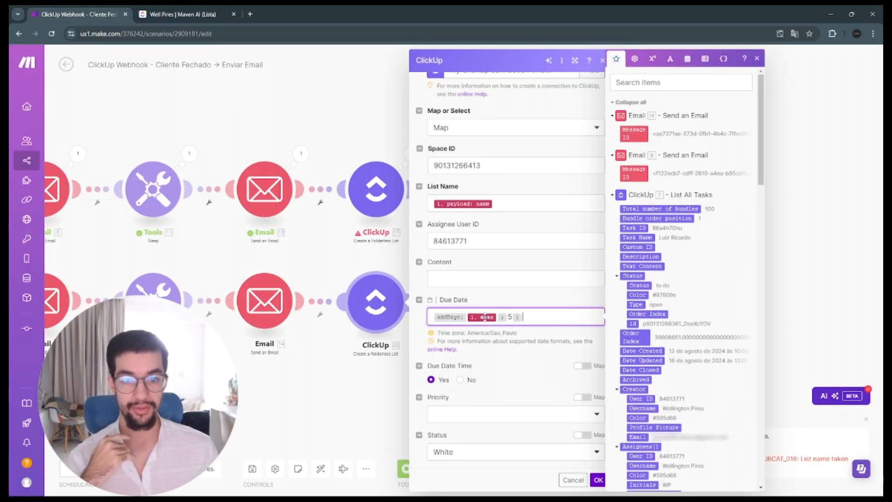
click(687, 59)
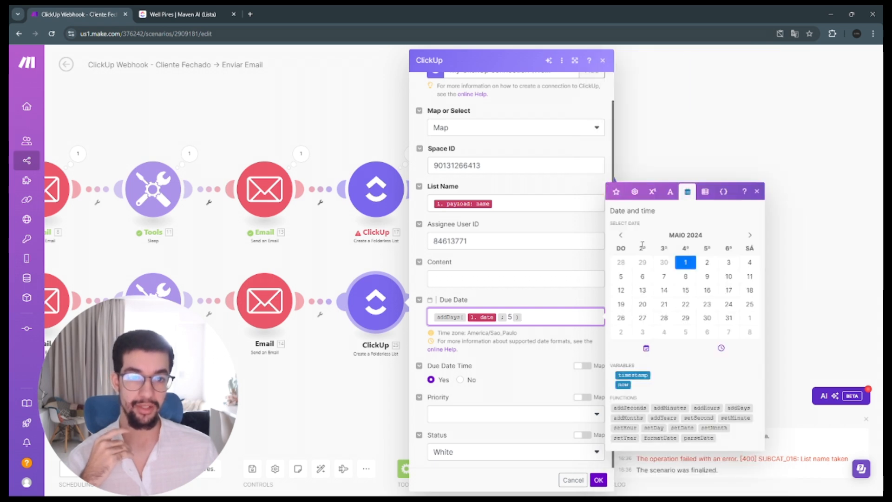
click(636, 194)
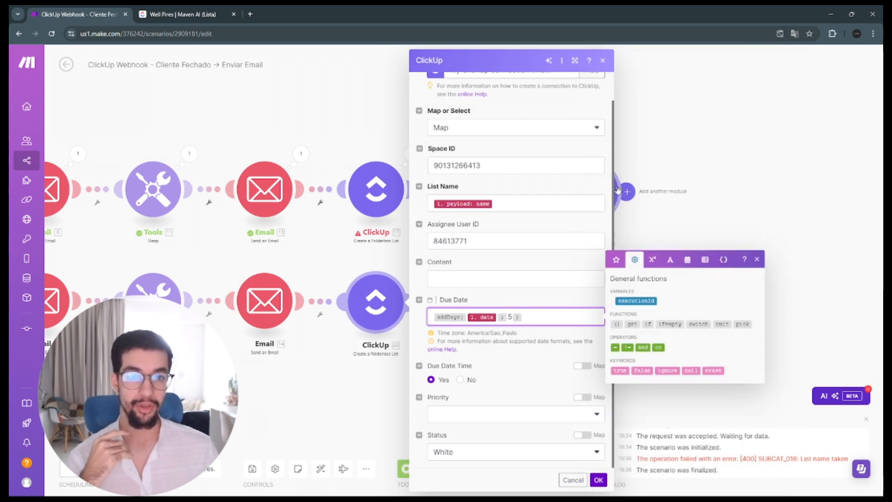
click(616, 259)
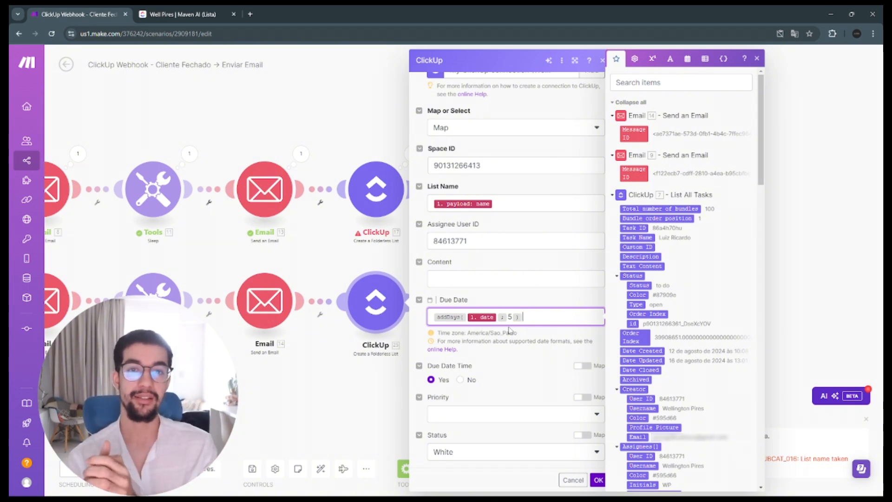
click(535, 302)
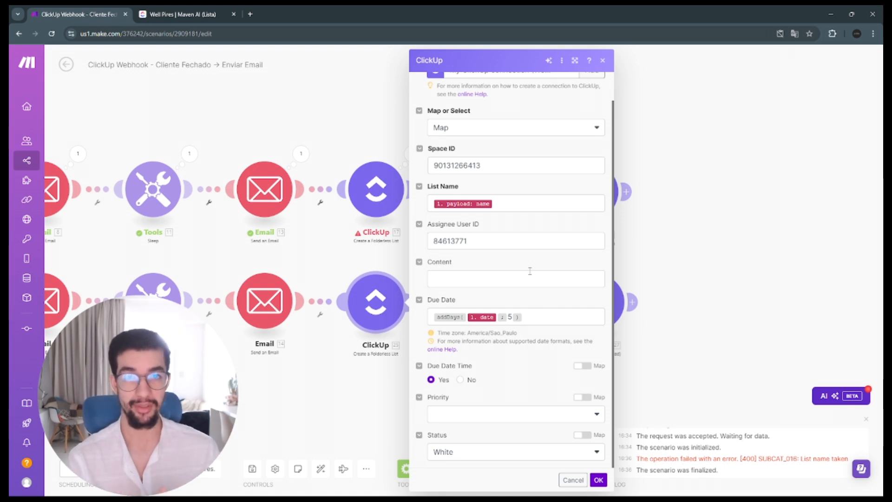
click(680, 247)
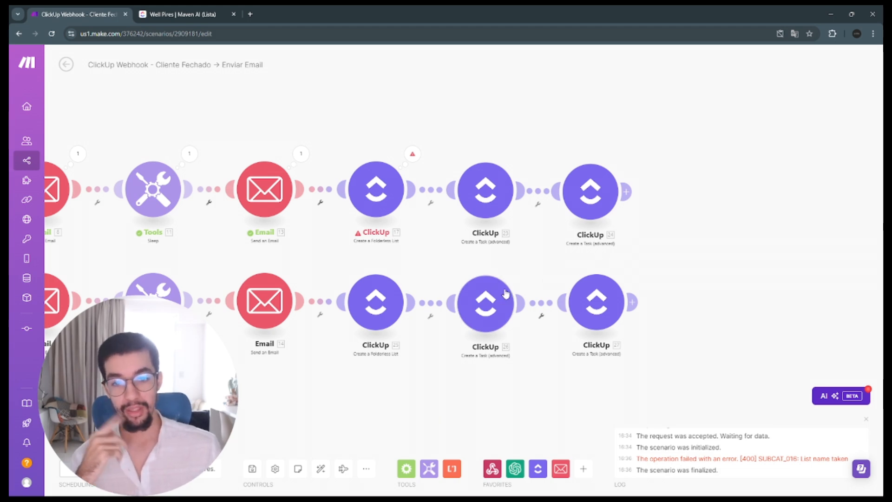
- Reopen the lower route's Create a Folderless List module, recheck its fields, and close it to show both routes' ClickUp modules
drag(539, 261, 499, 256)
click(334, 310)
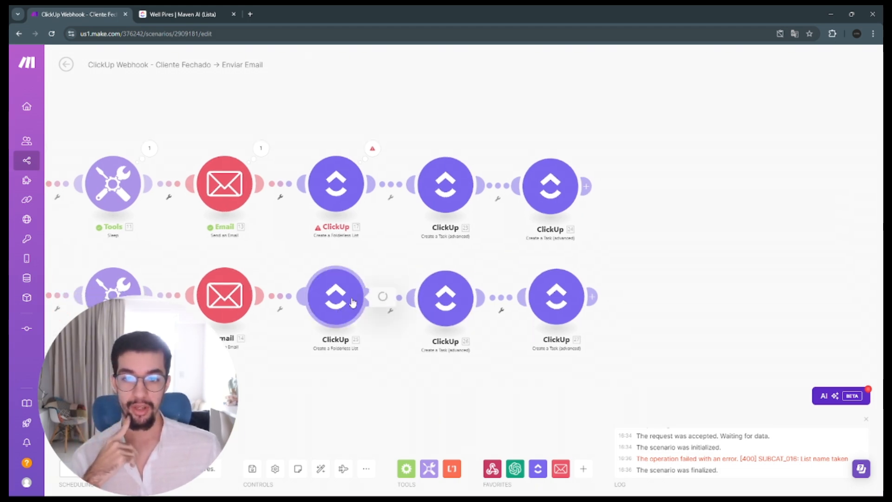
scroll(464, 240, down, 1)
scroll(490, 258, up, 1)
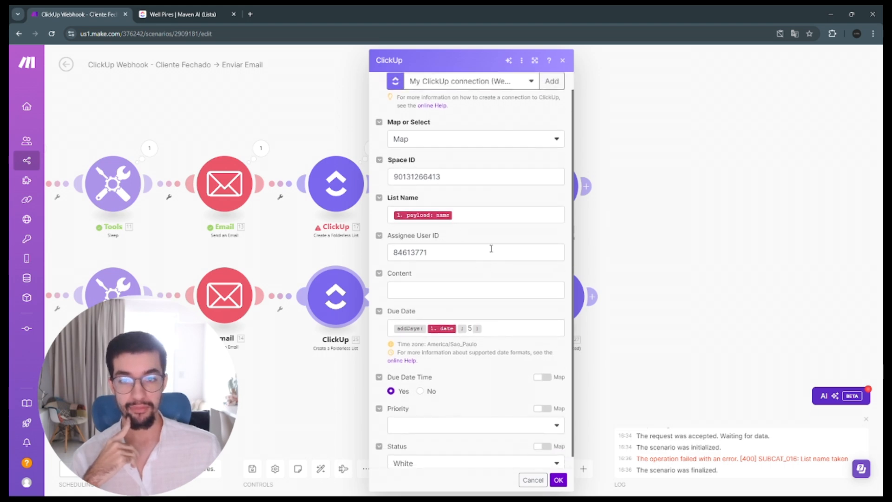
click(715, 251)
scroll(341, 370, up, 2)
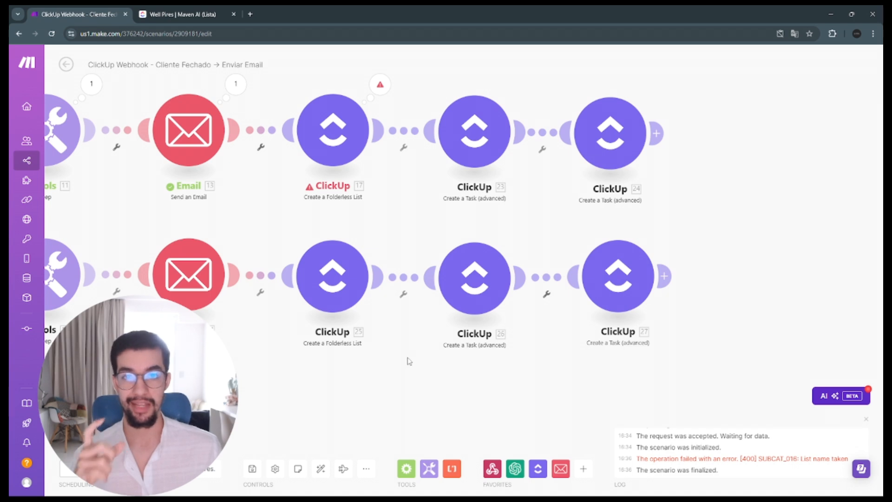
- Examine the lower route's Coletar Credenciais task module, from its List ID mapping to its due date and estimated time, and close it unchanged
click(475, 277)
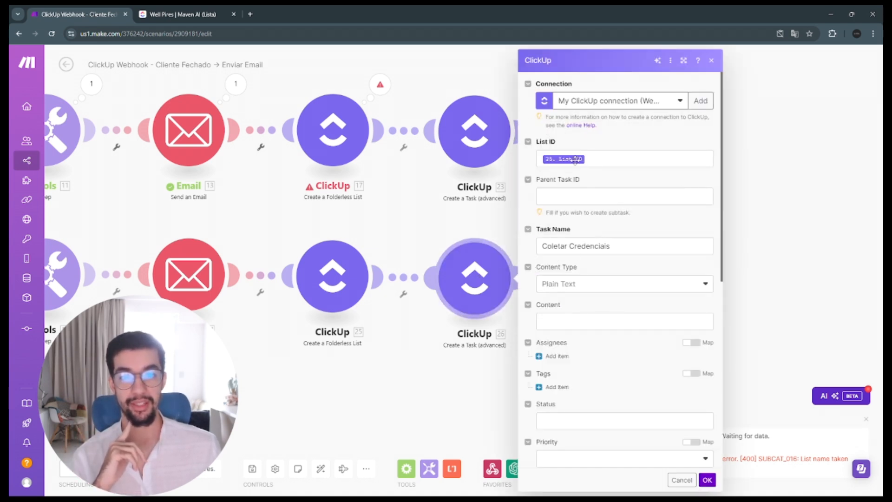
click(604, 157)
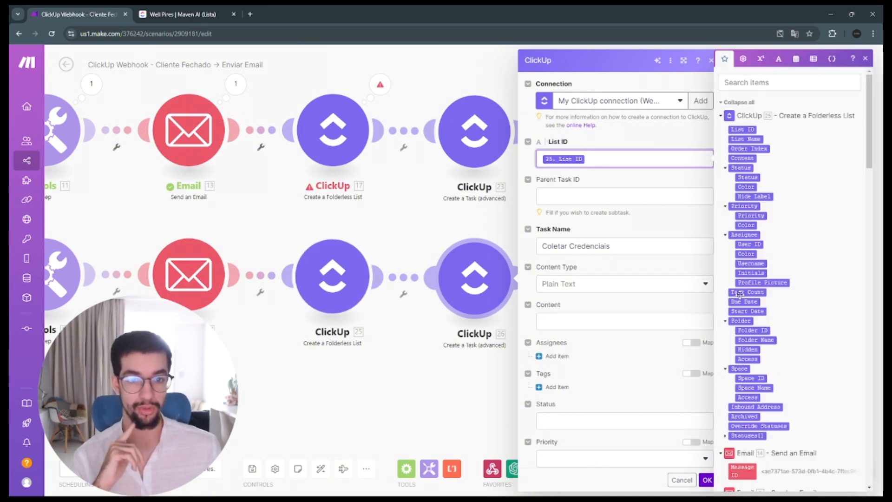
scroll(618, 280, down, 1)
scroll(618, 280, down, 2)
scroll(623, 202, down, 2)
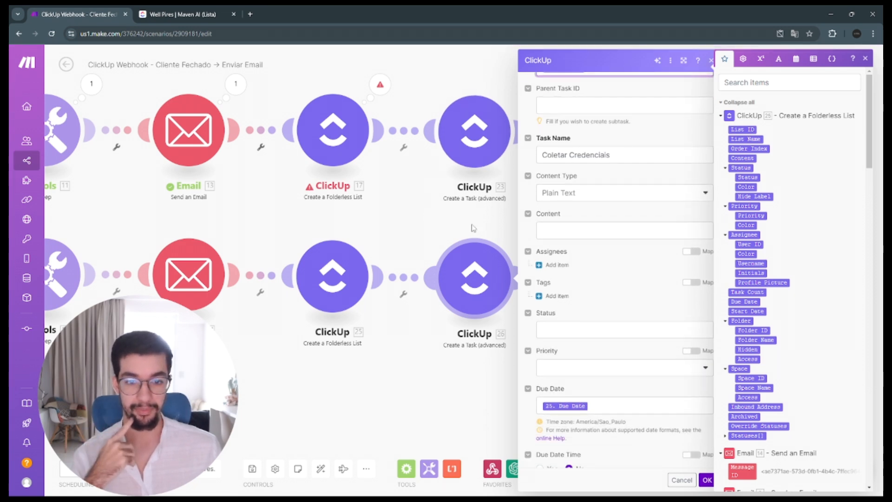
scroll(604, 297, down, 4)
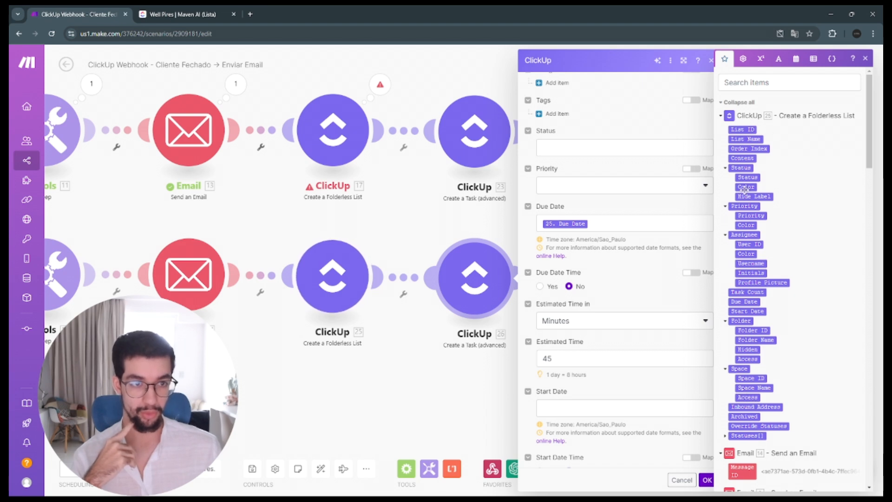
scroll(621, 339, down, 1)
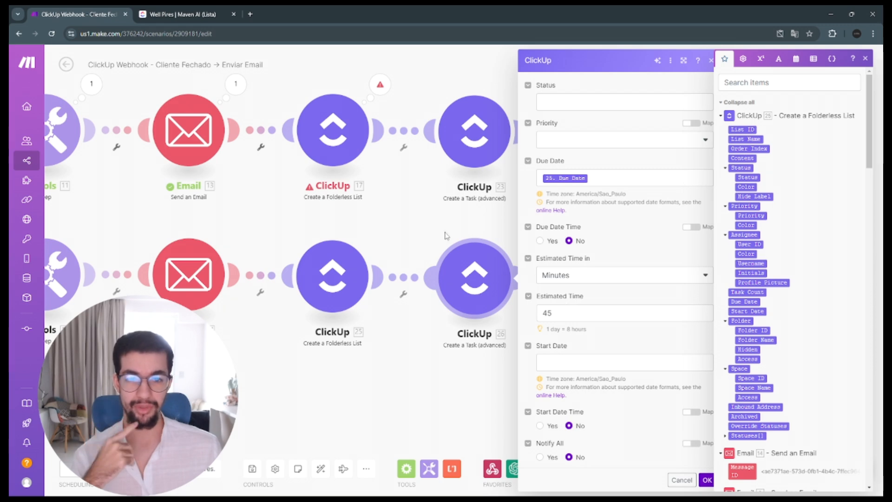
click(417, 233)
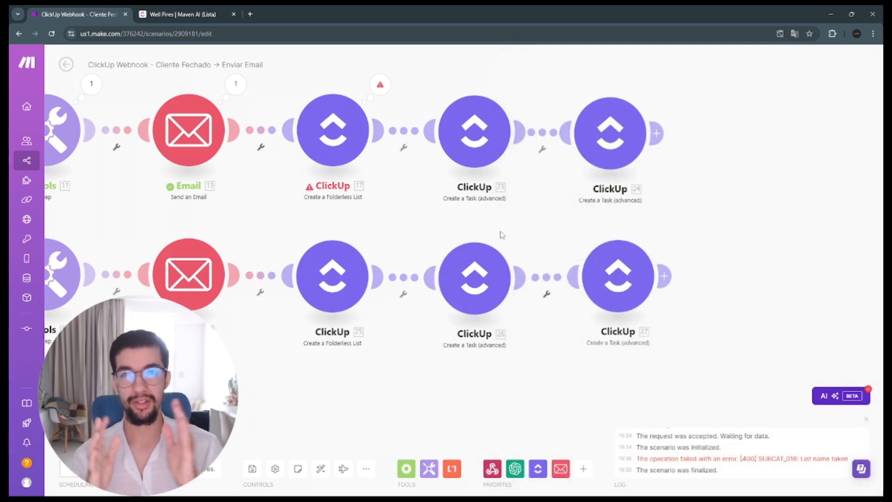
- Examine the lower route's last task module, Enviar Gravação da Discovery Call, including List ID, due date and estimated time, then close it and show both routes
drag(502, 235, 429, 232)
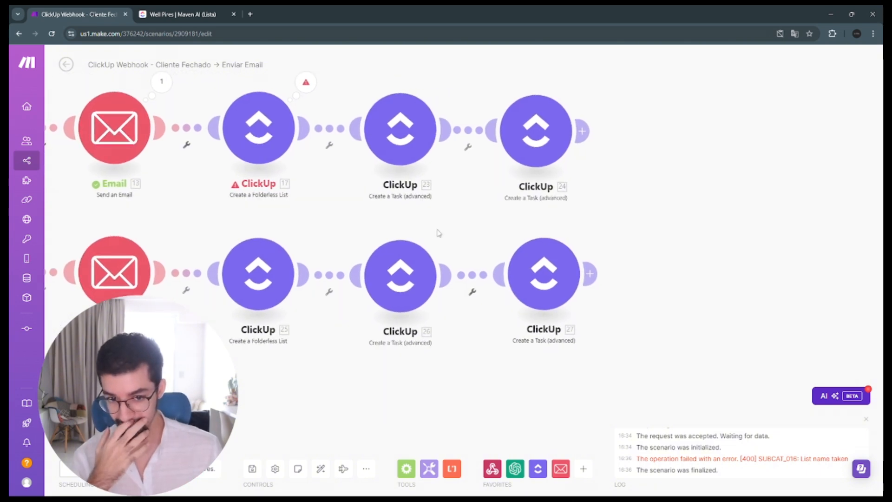
click(547, 274)
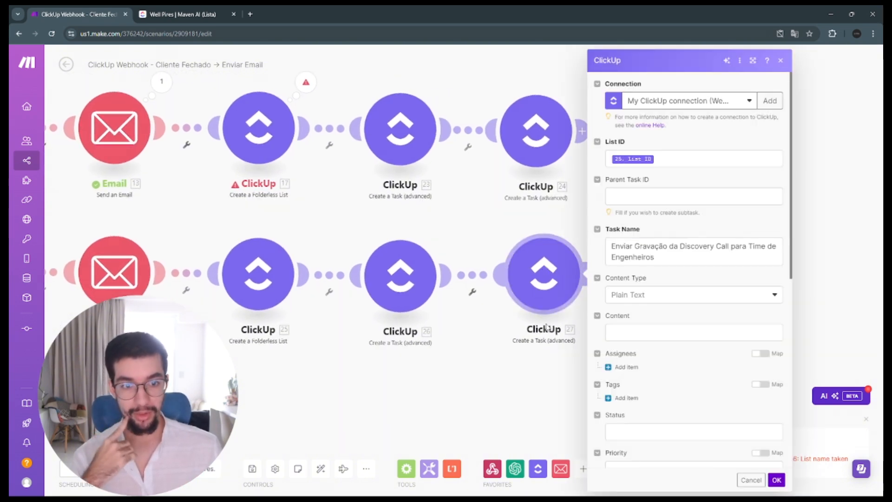
scroll(659, 266, down, 1)
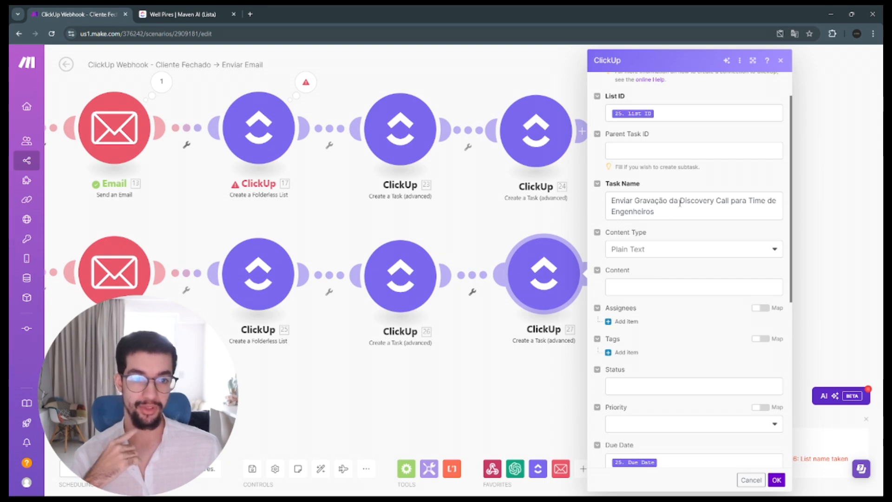
scroll(677, 203, up, 1)
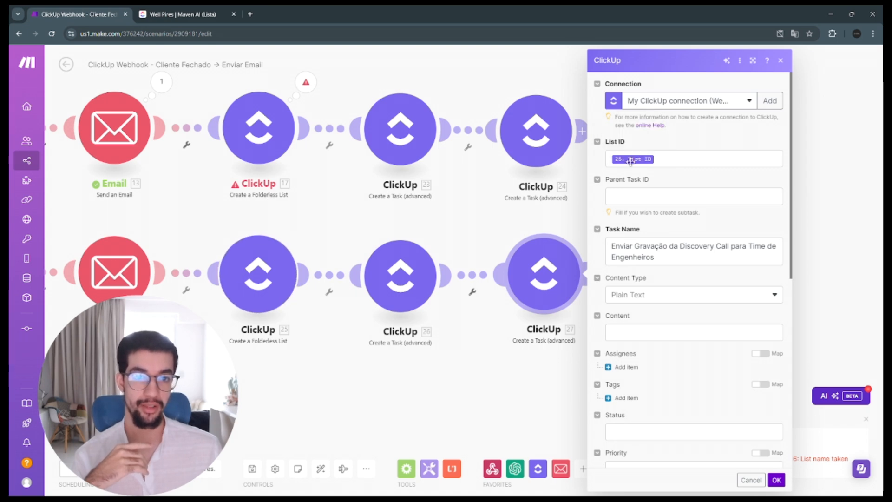
mouse_move(634, 159)
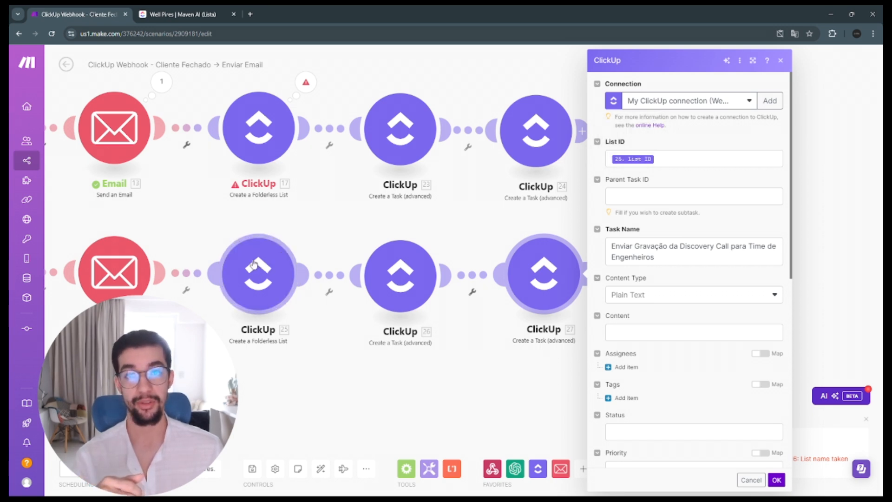
scroll(643, 279, down, 4)
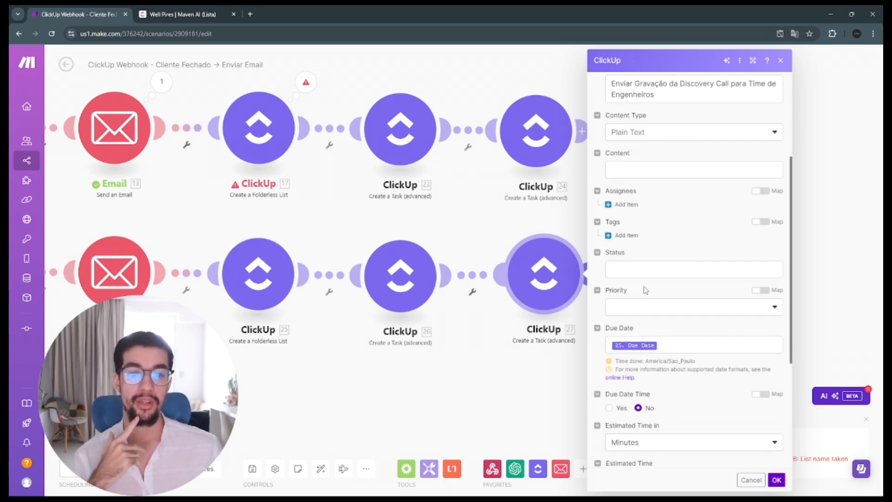
scroll(651, 285, down, 2)
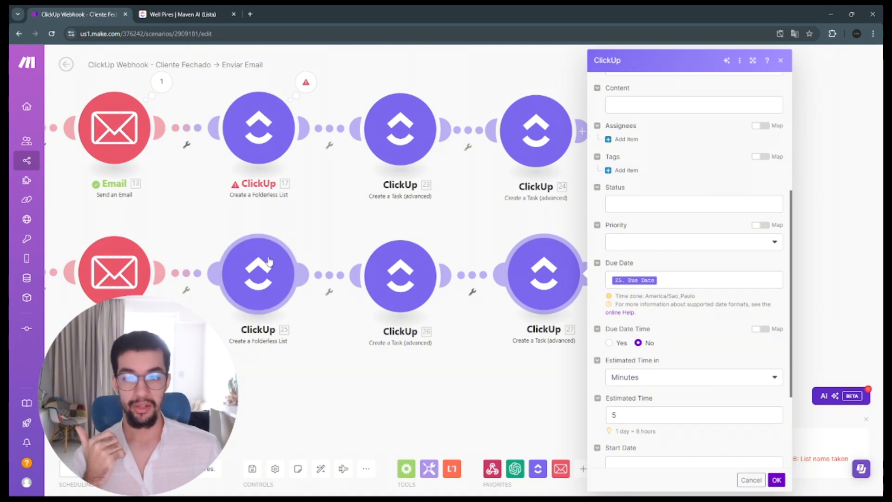
scroll(652, 284, down, 1)
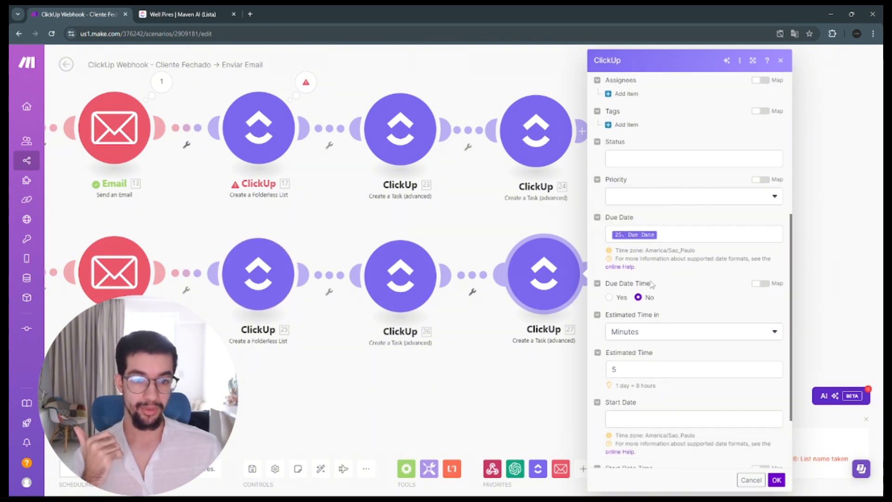
scroll(758, 287, down, 2)
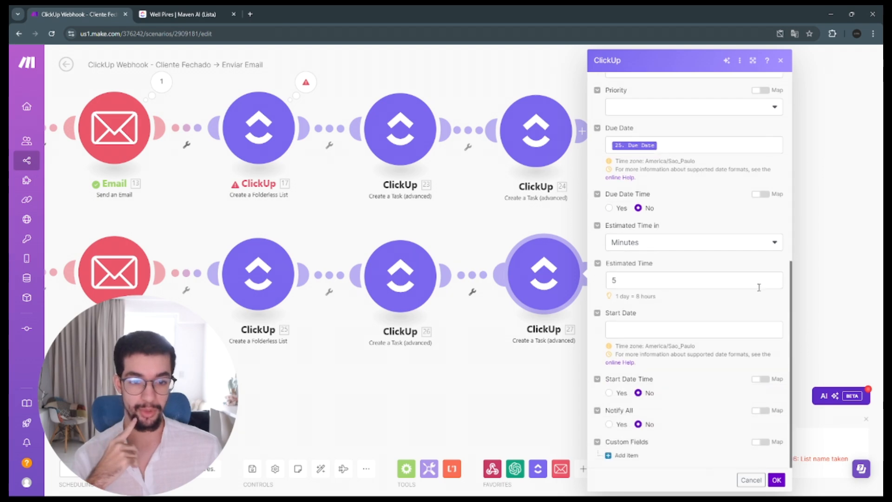
click(857, 254)
scroll(745, 254, down, 2)
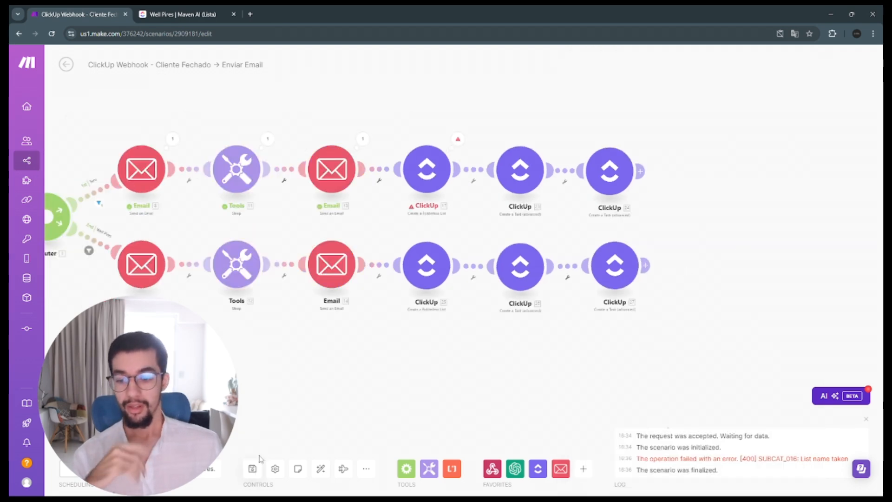